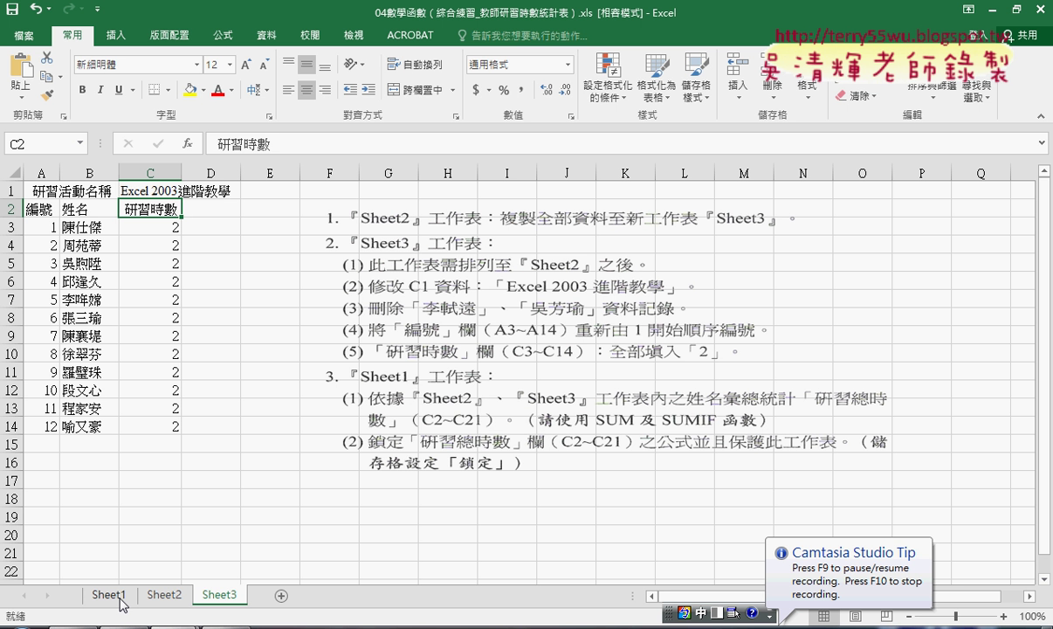
# Glance at Sheet2 and Sheet3, then select the teacher numbers and names A2:B21 on Sheet1.
pyautogui.moveTo(48, 227)
pyautogui.mouseDown()
pyautogui.moveTo(102, 236)
pyautogui.moveTo(170, 425)
pyautogui.mouseUp()
pyautogui.click(164, 595)
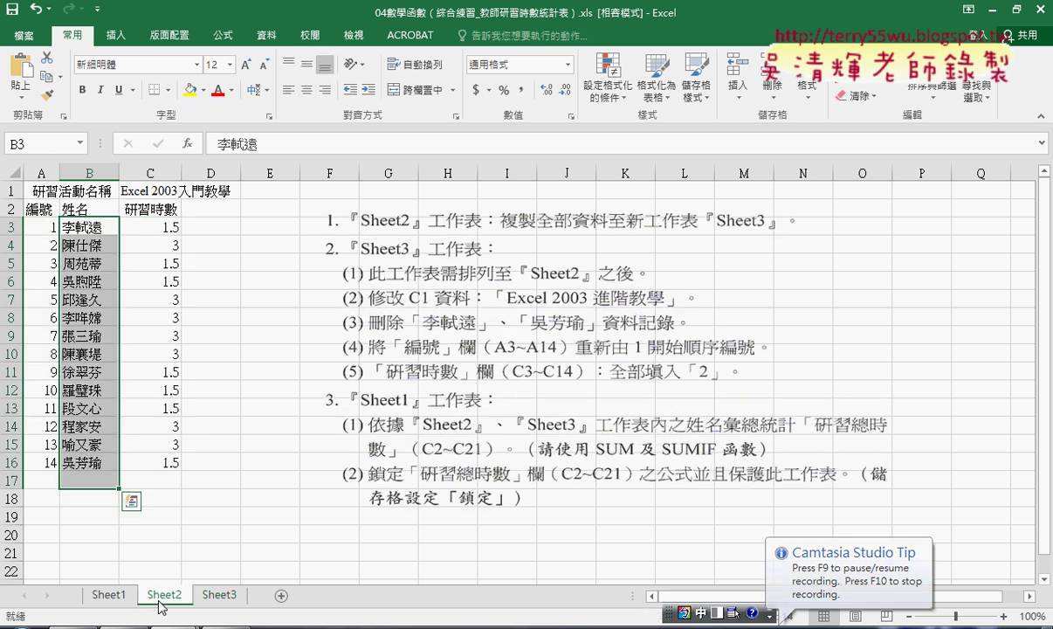
pyautogui.click(217, 593)
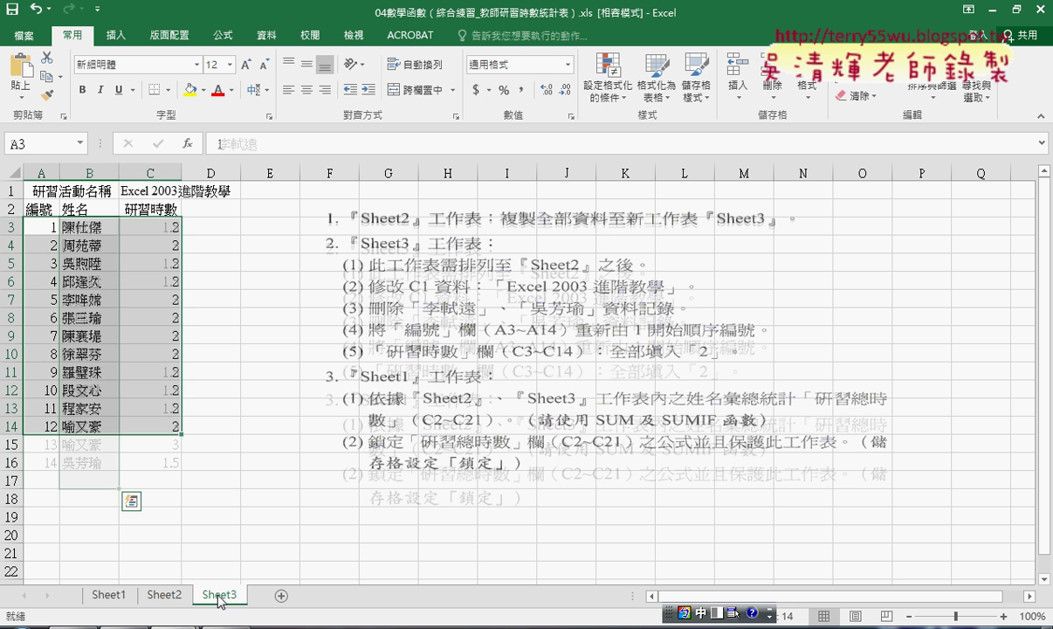
pyautogui.click(107, 594)
pyautogui.moveTo(51, 210); pyautogui.dragTo(81, 553)
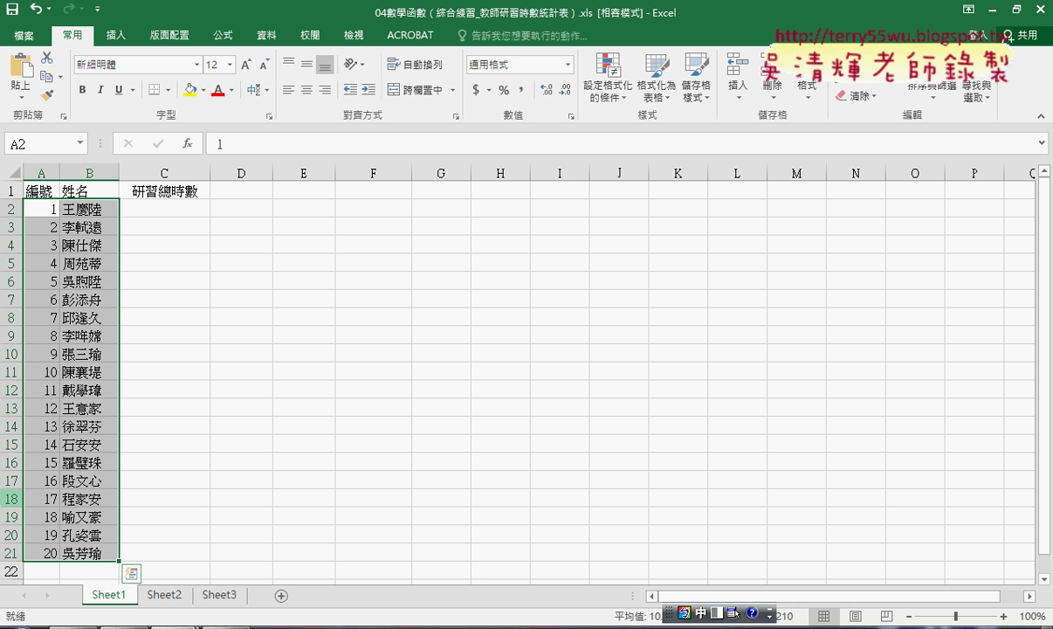
# Select cell C2, then check the data on Sheet2 and Sheet3 before returning to Sheet1.
pyautogui.click(159, 206)
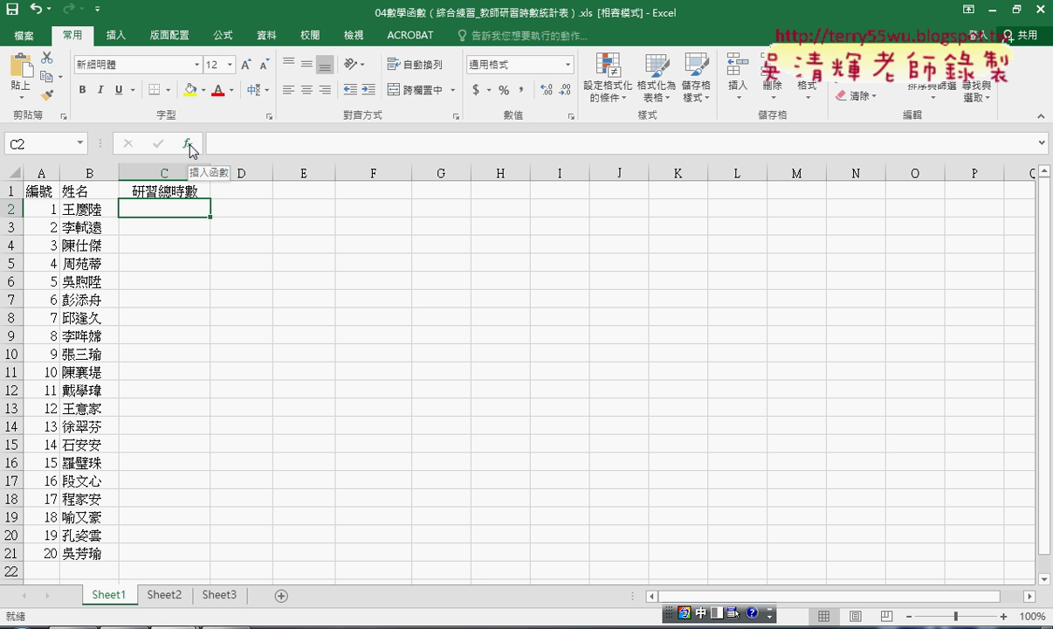
pyautogui.click(168, 596)
pyautogui.click(209, 596)
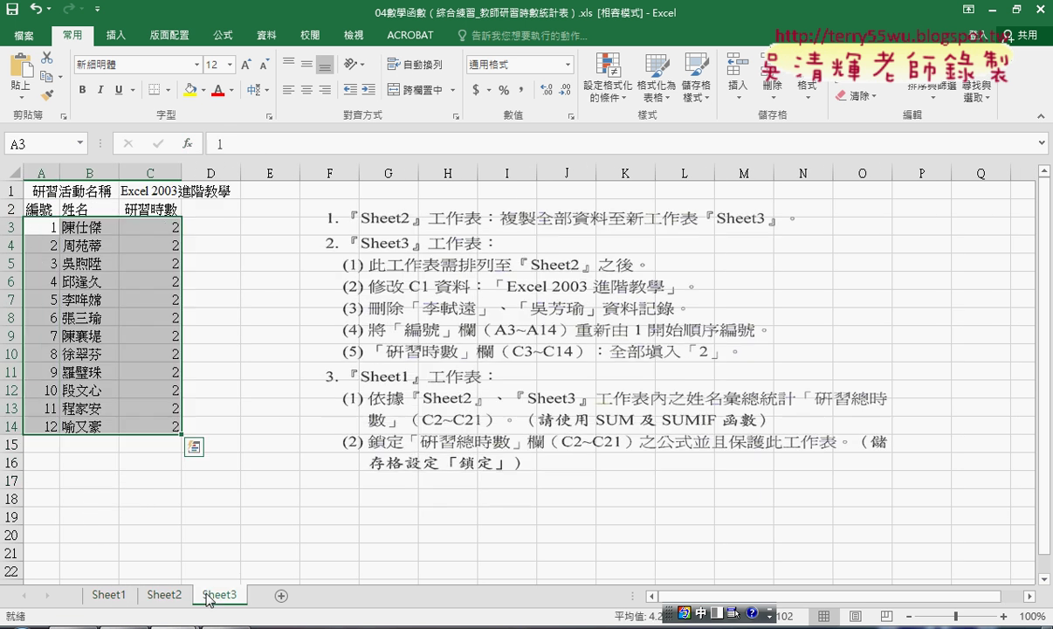
pyautogui.click(103, 594)
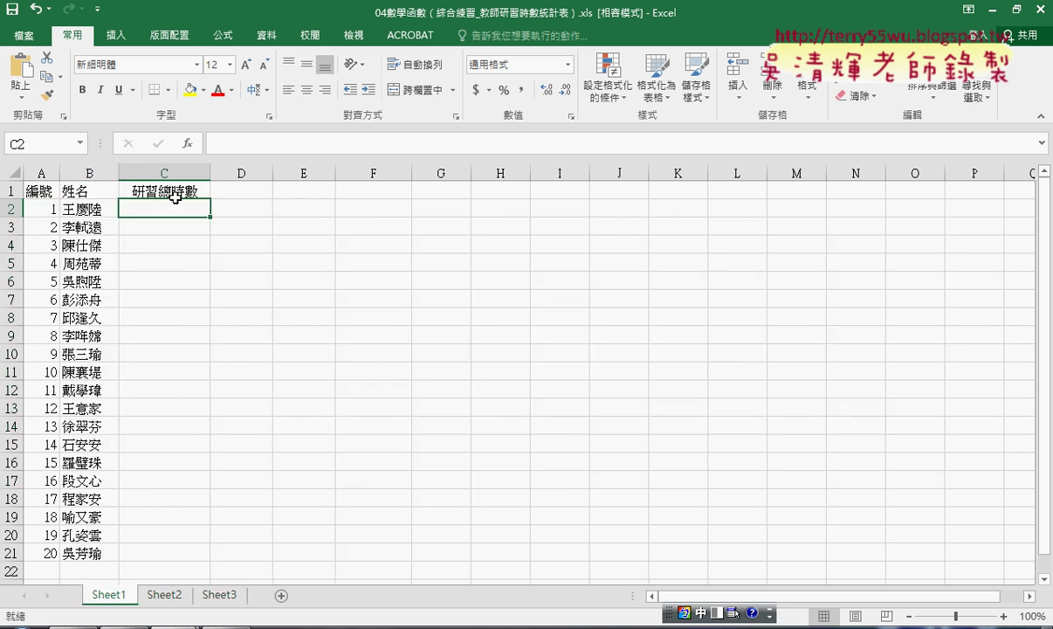
# Insert SUMIF into C2 from the 數學與三角函數 category of Insert Function.
pyautogui.click(185, 142)
pyautogui.click(484, 223)
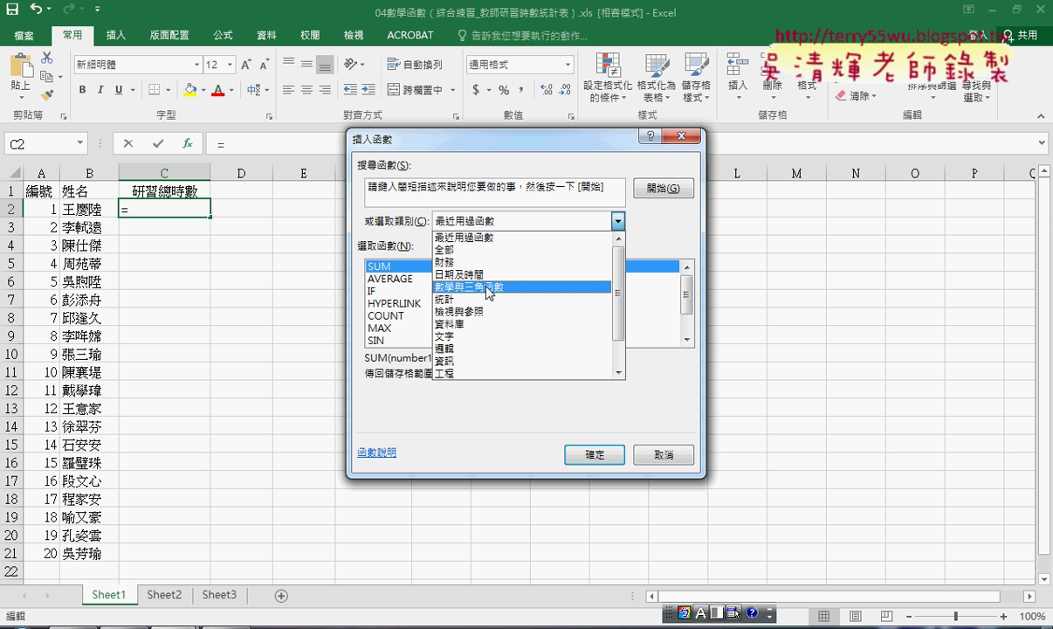
pyautogui.click(488, 291)
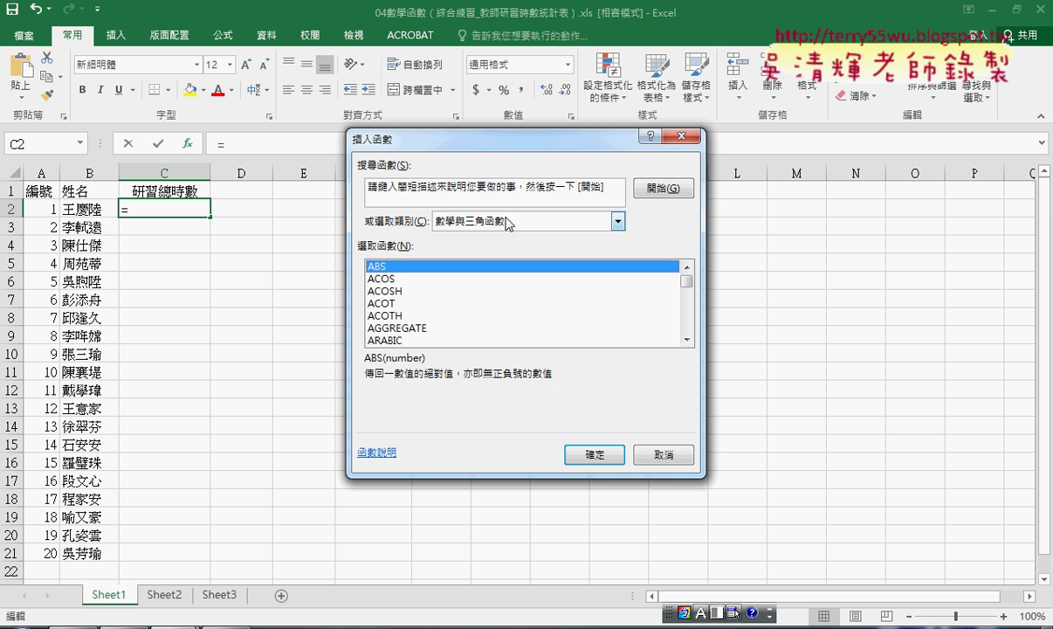
pyautogui.moveTo(687, 283); pyautogui.dragTo(689, 334)
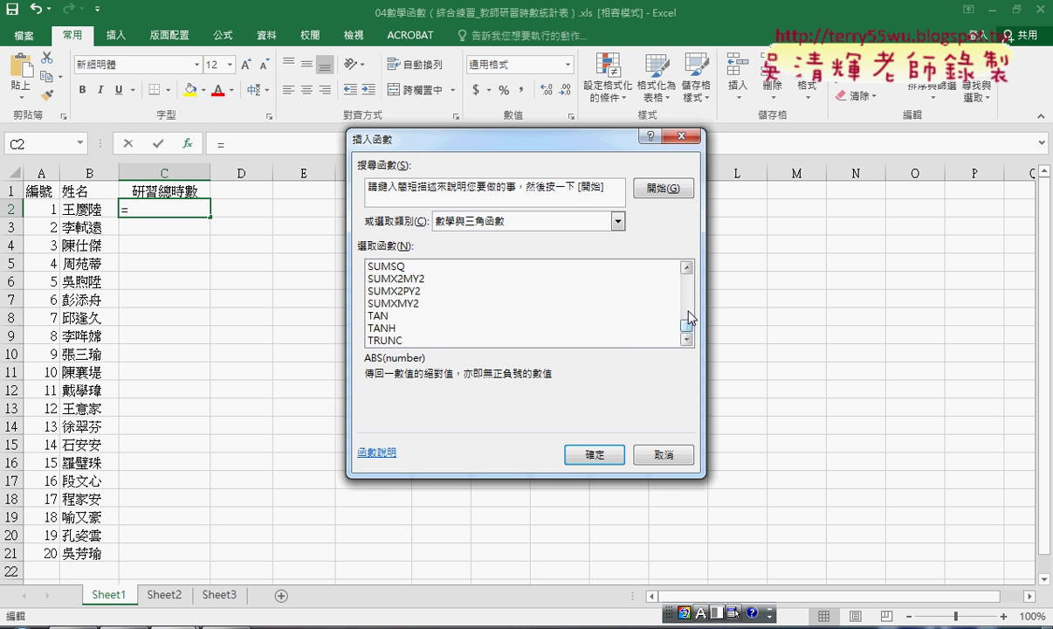
pyautogui.click(687, 269)
pyautogui.click(688, 269)
pyautogui.click(688, 269)
pyautogui.click(687, 269)
pyautogui.click(688, 269)
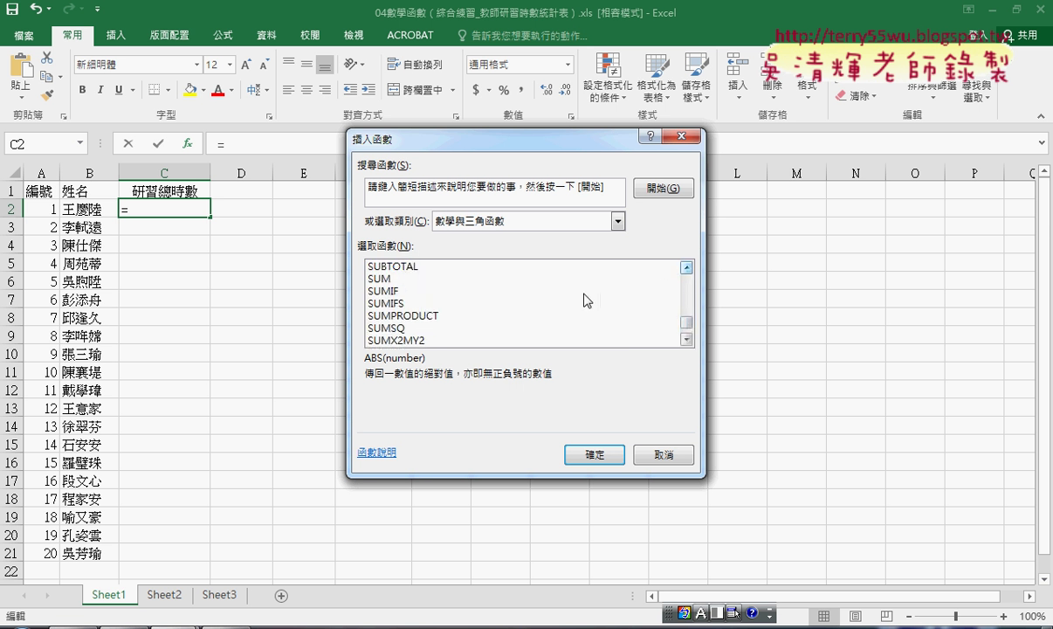
pyautogui.click(408, 293)
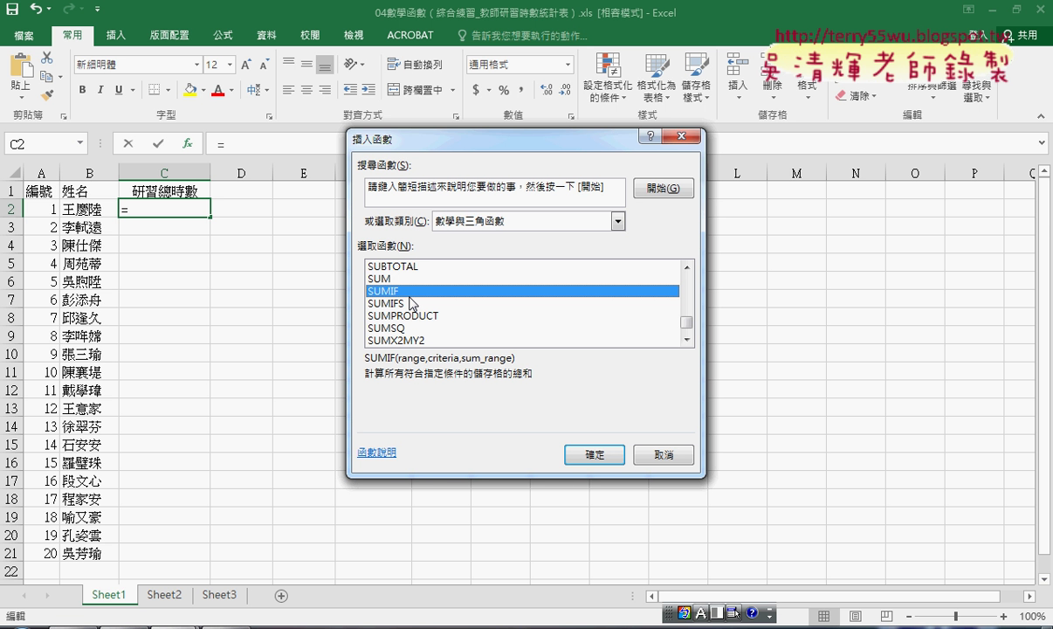
pyautogui.click(594, 455)
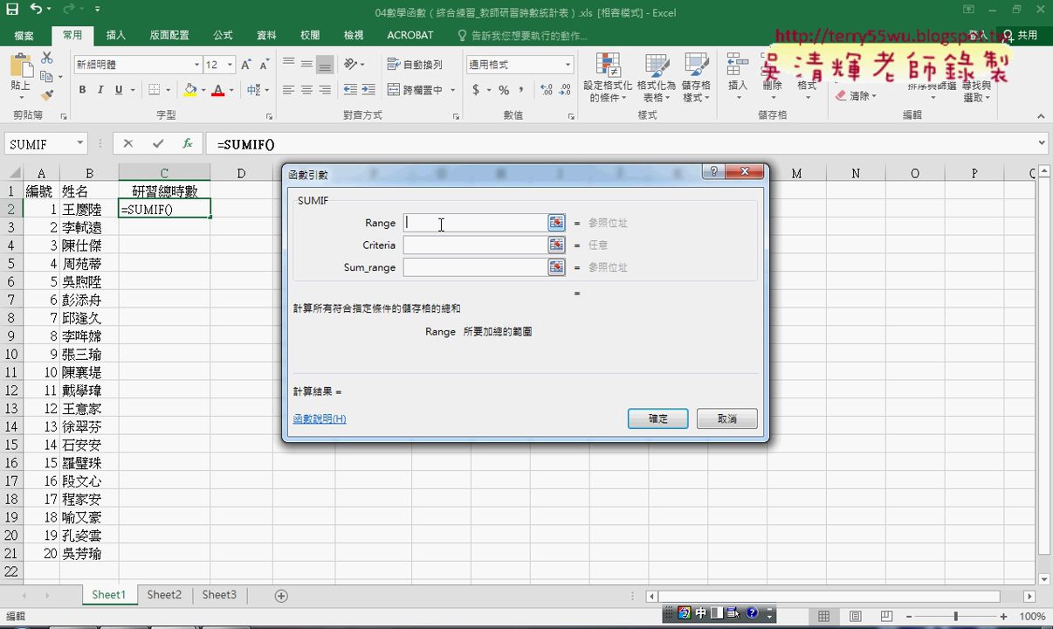
# Annotate the SUMIF dialog, linking B2's name to Criteria, Range to Sheet2, and marking Sum_range.
pyautogui.moveTo(366, 225); pyautogui.dragTo(390, 229)
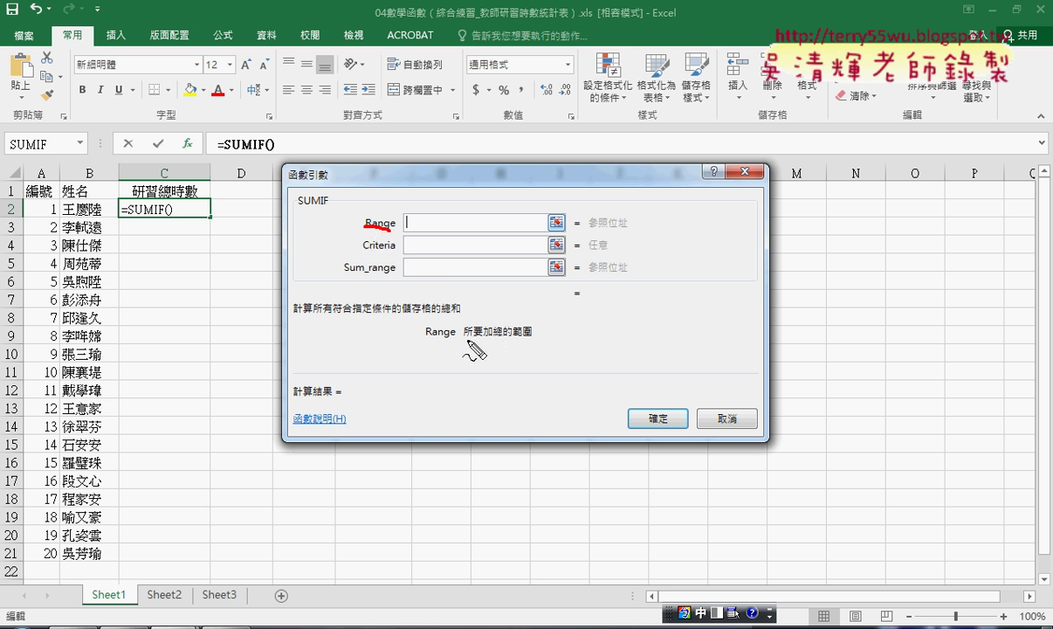
pyautogui.moveTo(472, 337); pyautogui.dragTo(530, 341)
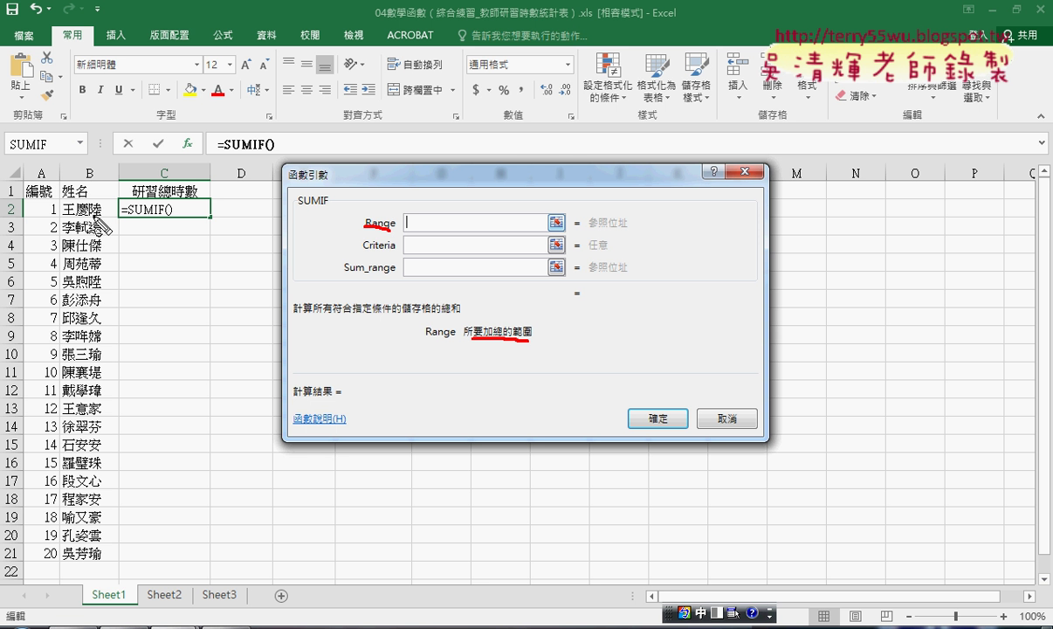
pyautogui.moveTo(66, 217)
pyautogui.mouseDown()
pyautogui.moveTo(70, 203)
pyautogui.moveTo(358, 248)
pyautogui.mouseUp()
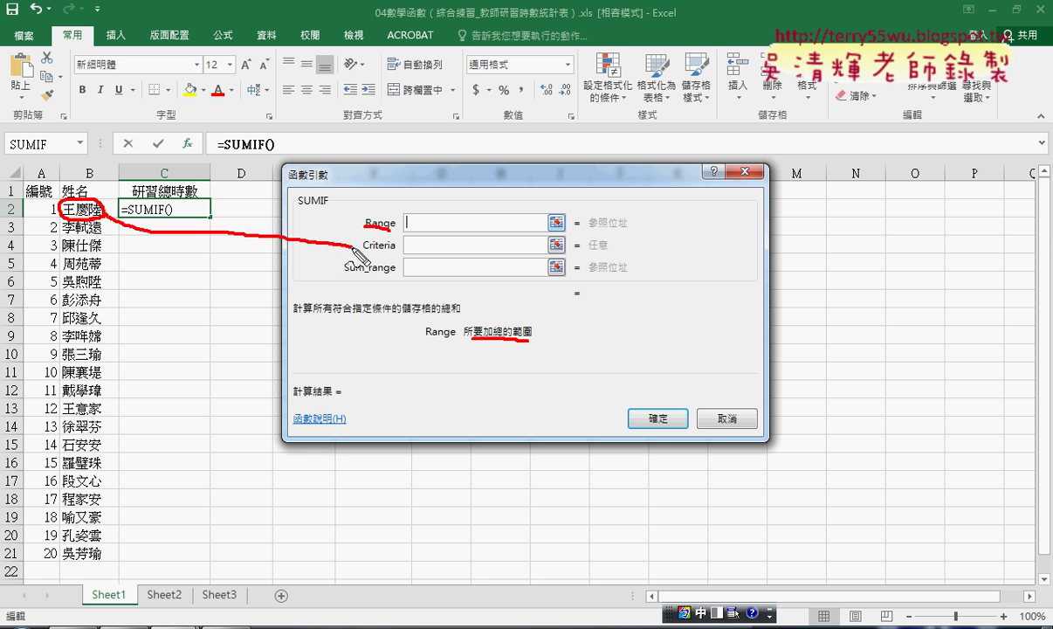
pyautogui.moveTo(361, 248); pyautogui.dragTo(349, 257)
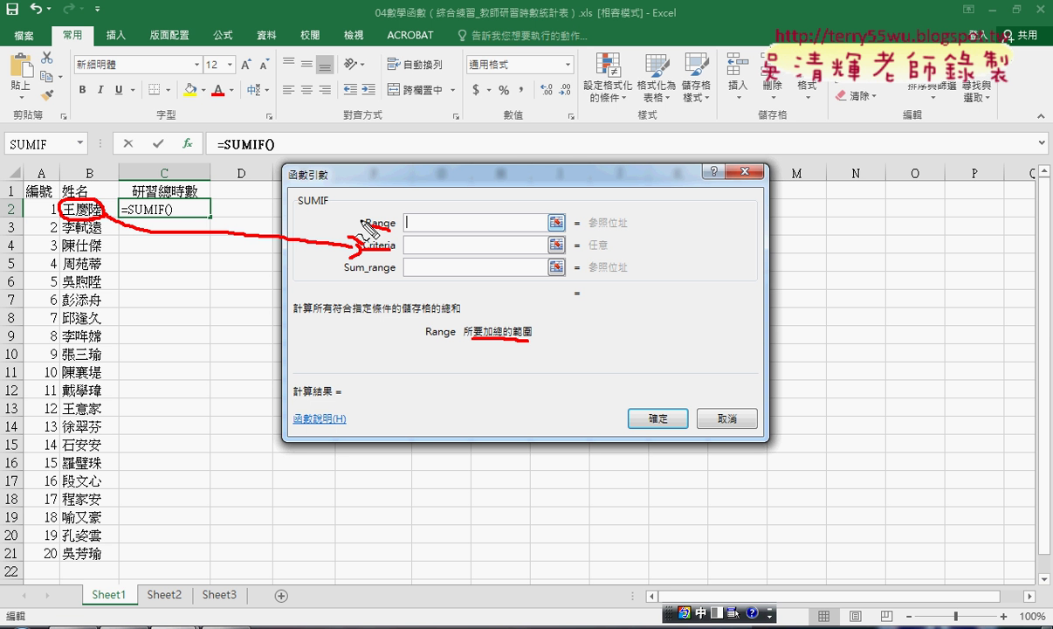
pyautogui.moveTo(362, 222); pyautogui.dragTo(165, 580)
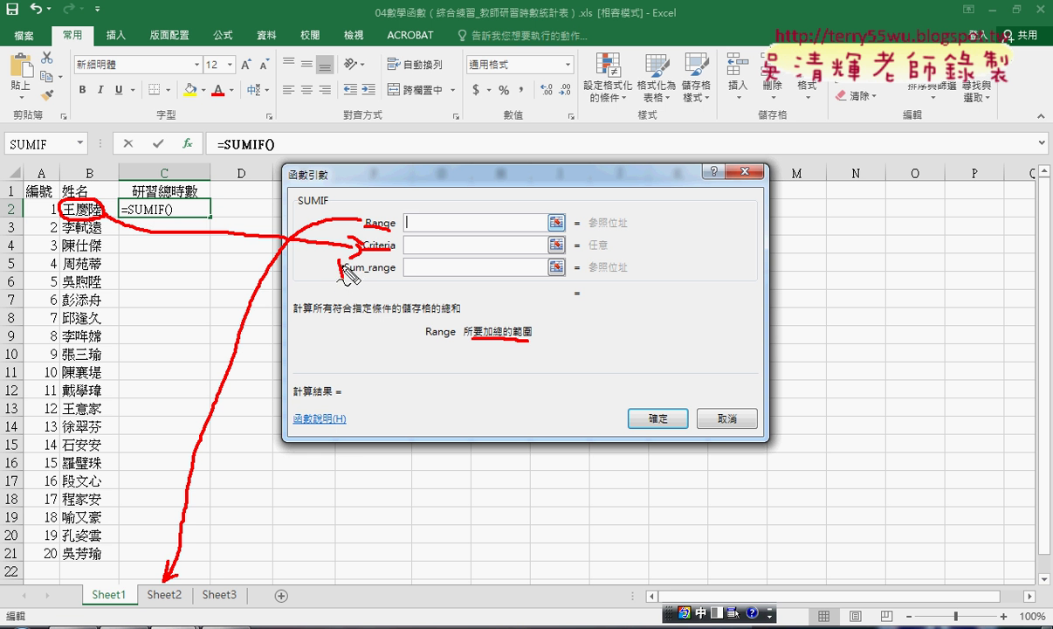
pyautogui.moveTo(341, 278); pyautogui.dragTo(397, 270)
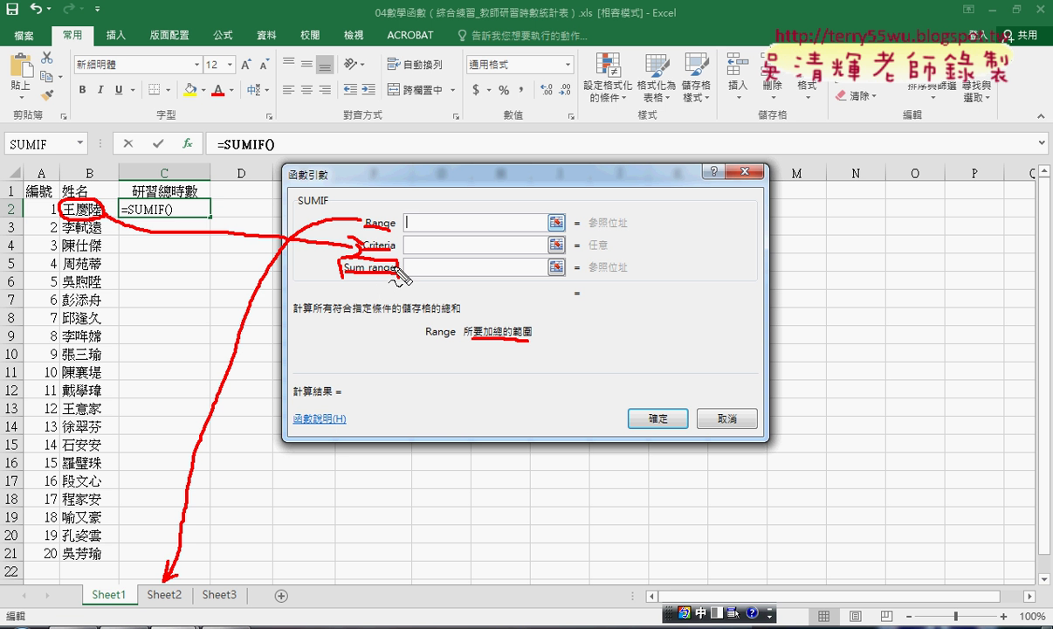
pyautogui.press('Escape')
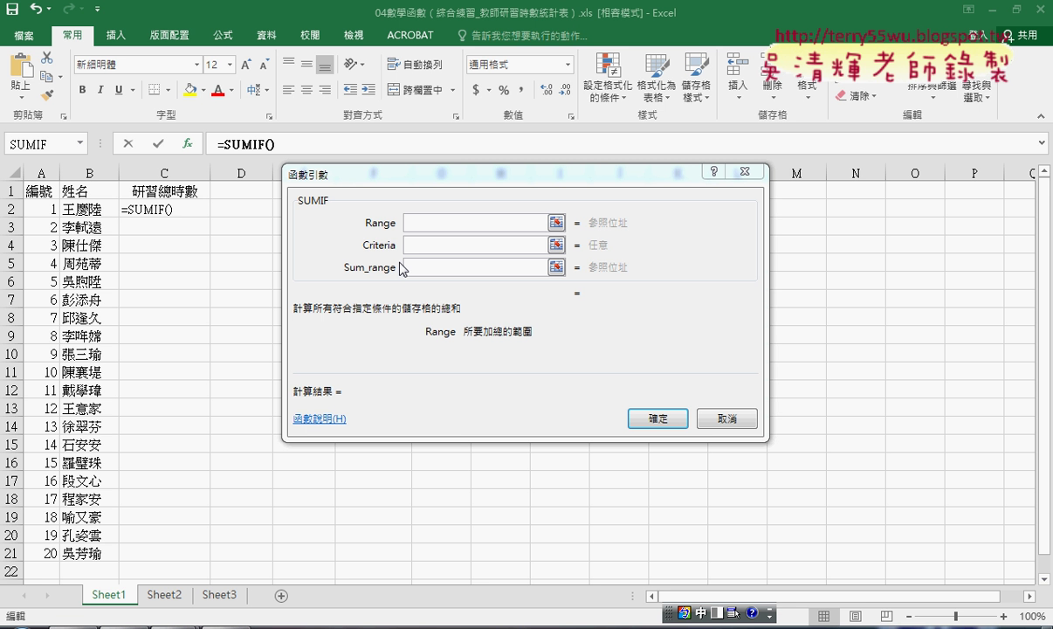
# Set SUMIF Criteria to B2 and Range to Sheet2!B3:B16.
pyautogui.click(414, 243)
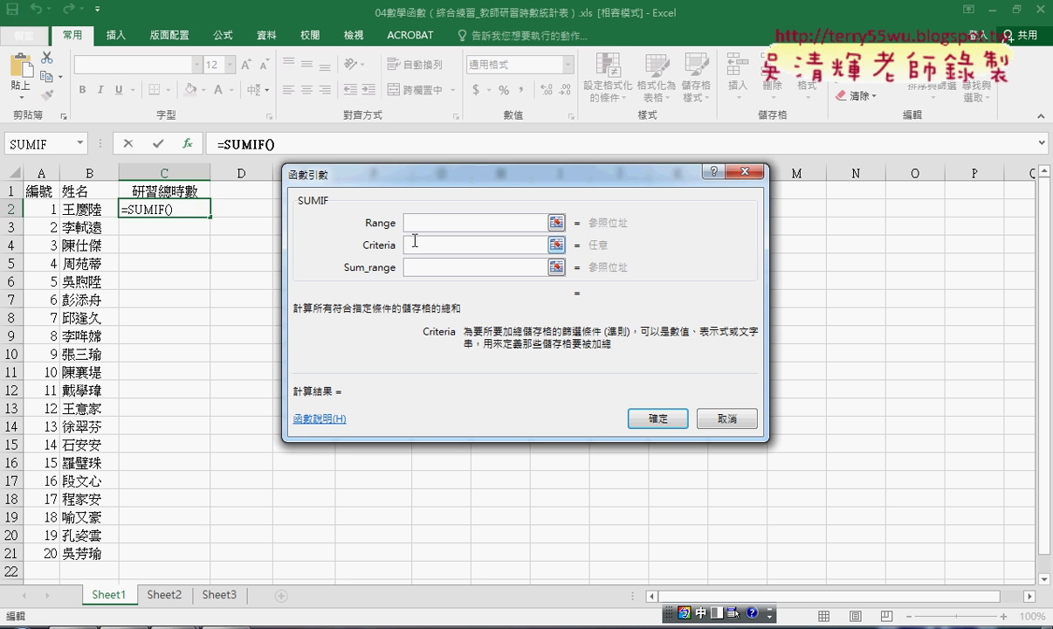
pyautogui.click(88, 210)
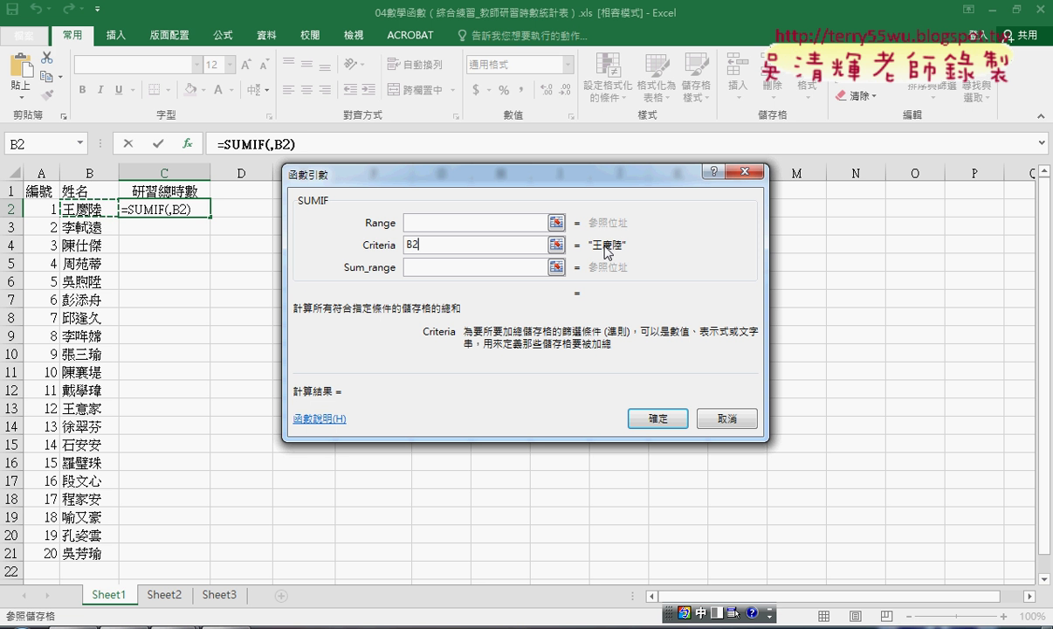
pyautogui.click(416, 222)
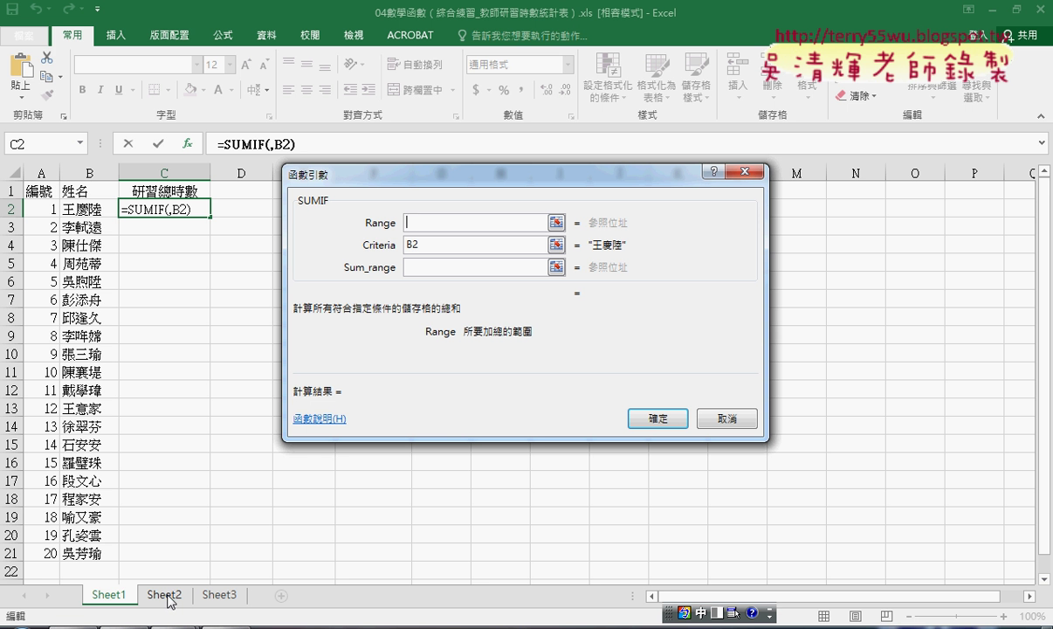
pyautogui.moveTo(498, 181); pyautogui.dragTo(612, 171)
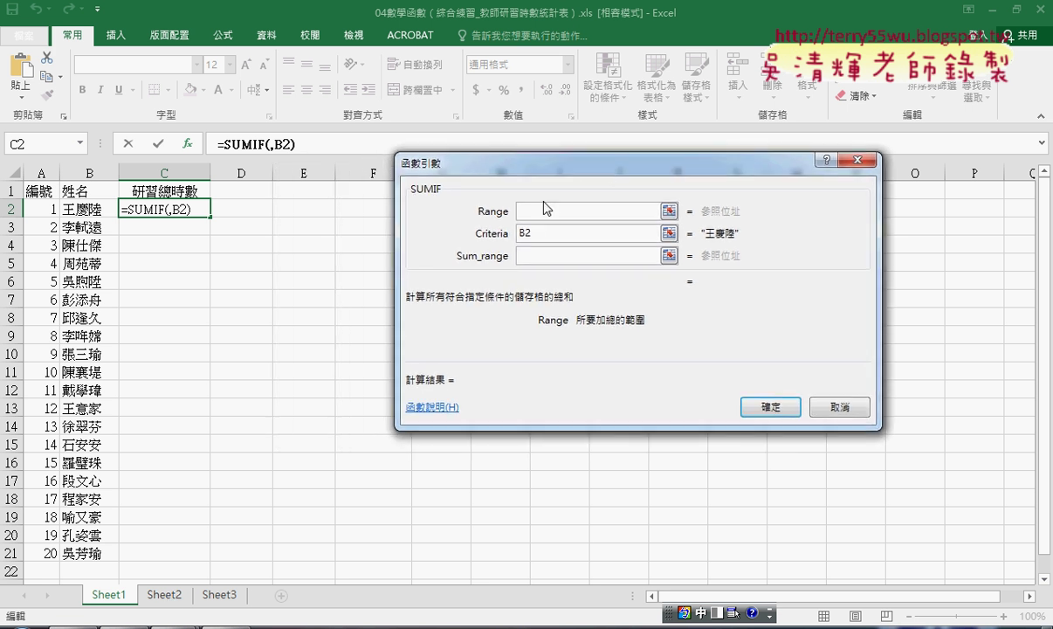
pyautogui.click(164, 597)
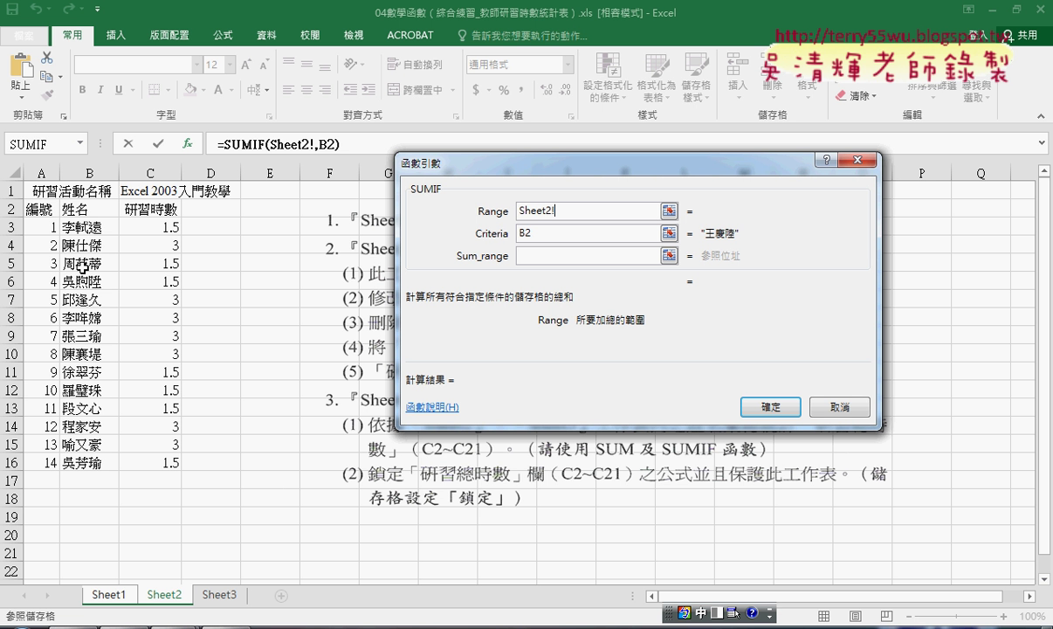
pyautogui.moveTo(83, 228); pyautogui.dragTo(94, 467)
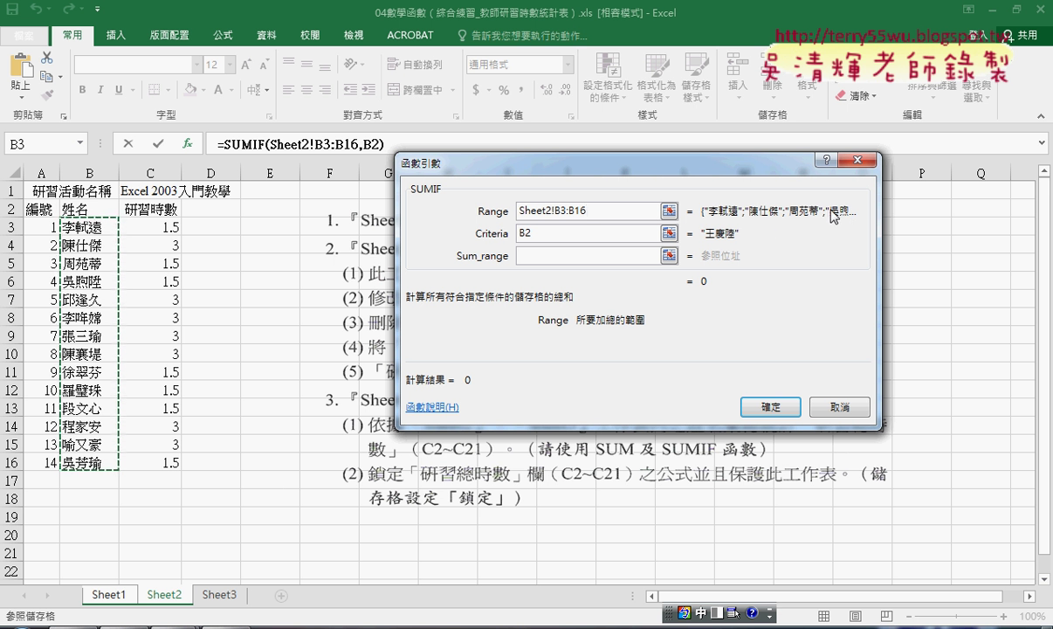
# Set Sum_range to Sheet2!C3:C16 and confirm the formula.
pyautogui.click(535, 256)
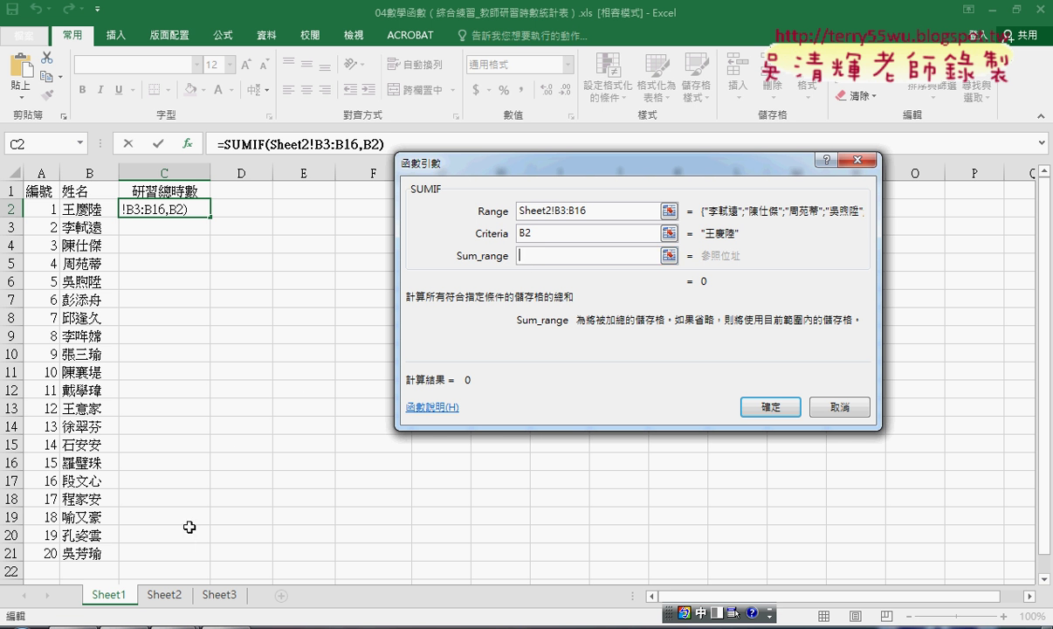
pyautogui.click(163, 603)
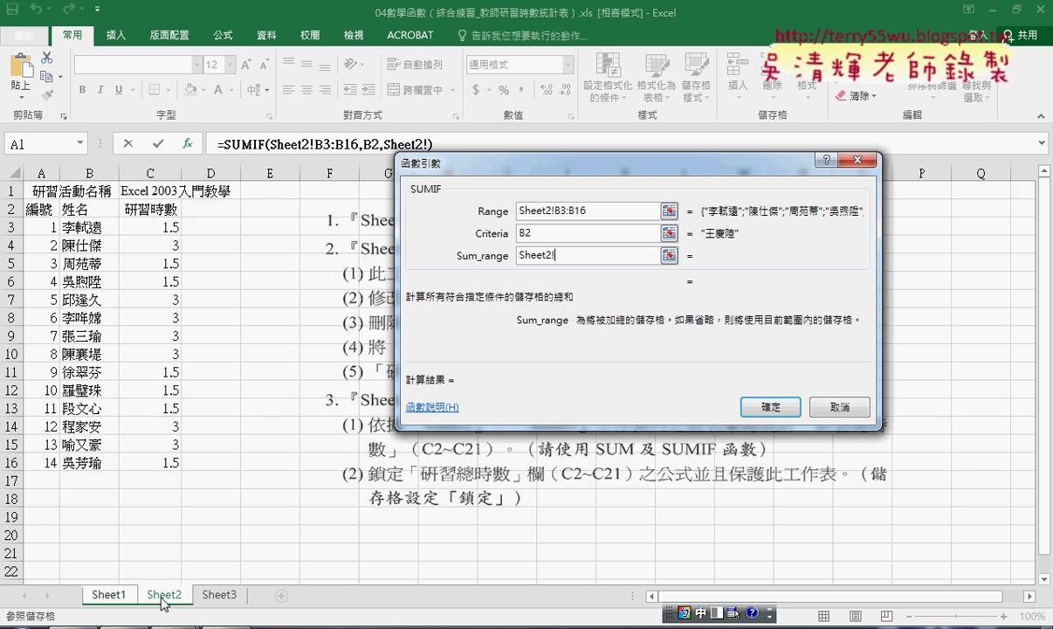
pyautogui.moveTo(163, 226); pyautogui.dragTo(166, 463)
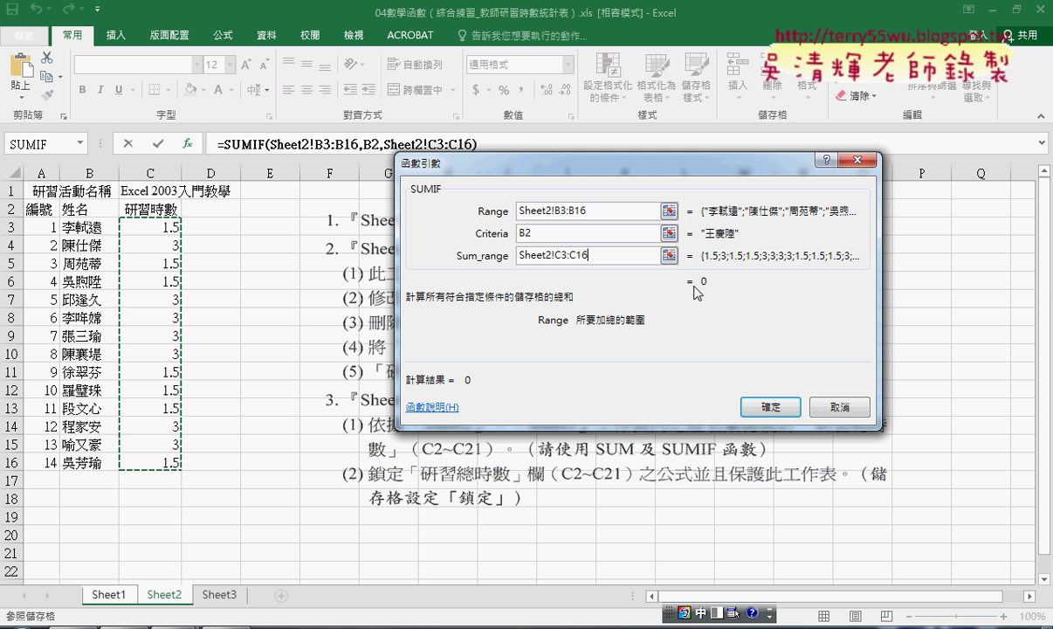
pyautogui.click(770, 408)
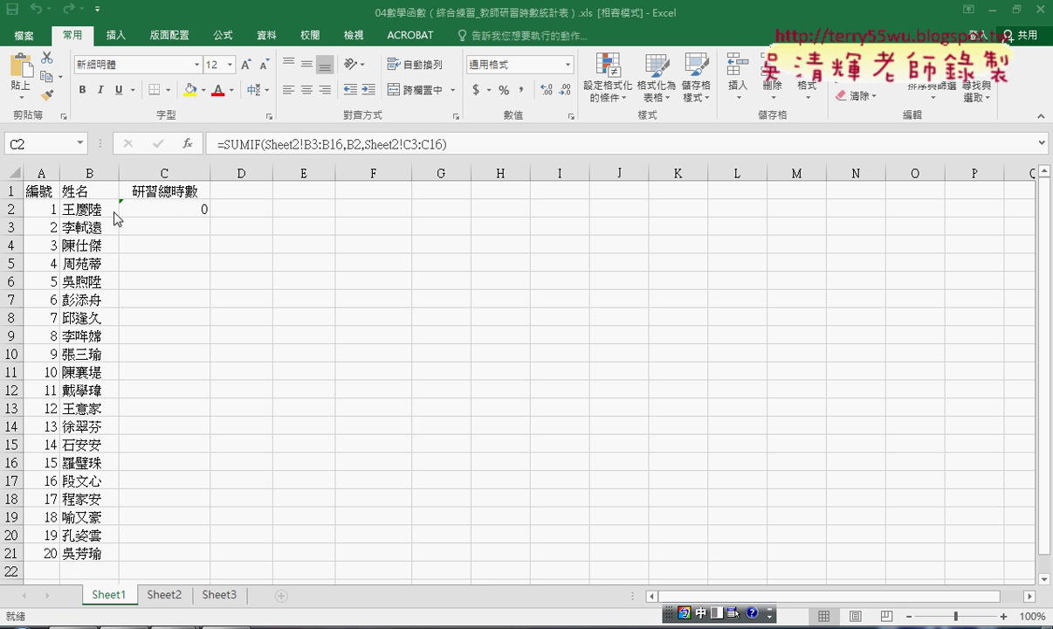
pyautogui.click(179, 208)
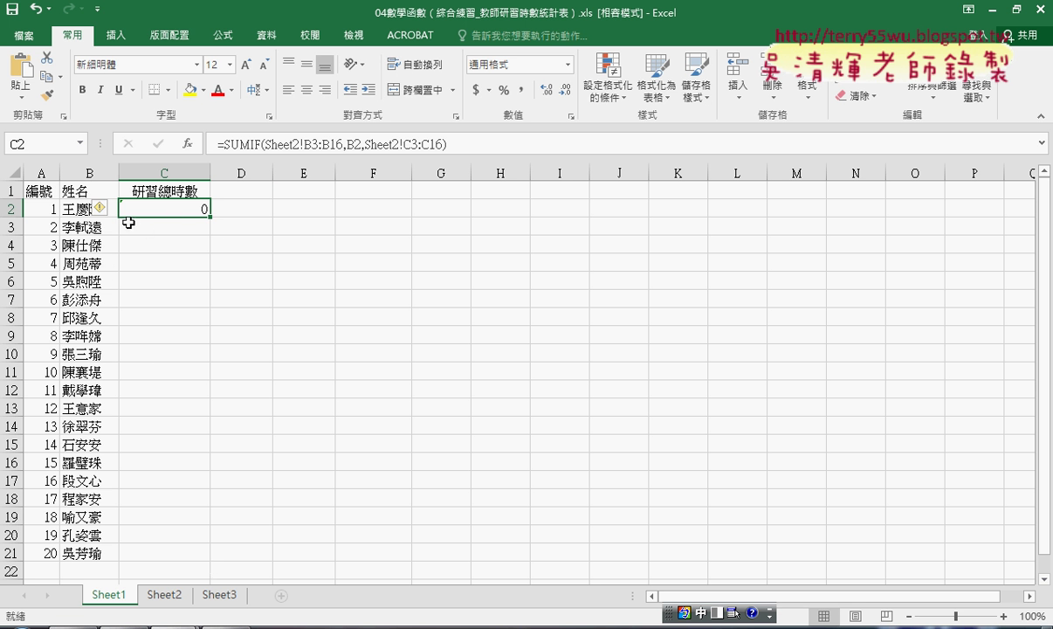
pyautogui.click(85, 230)
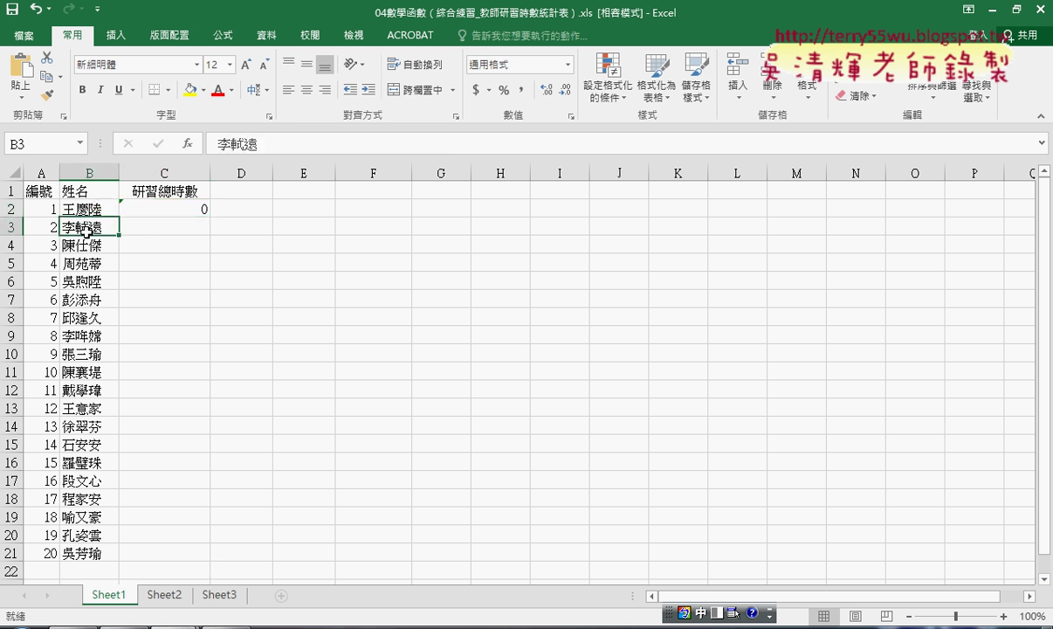
pyautogui.click(170, 207)
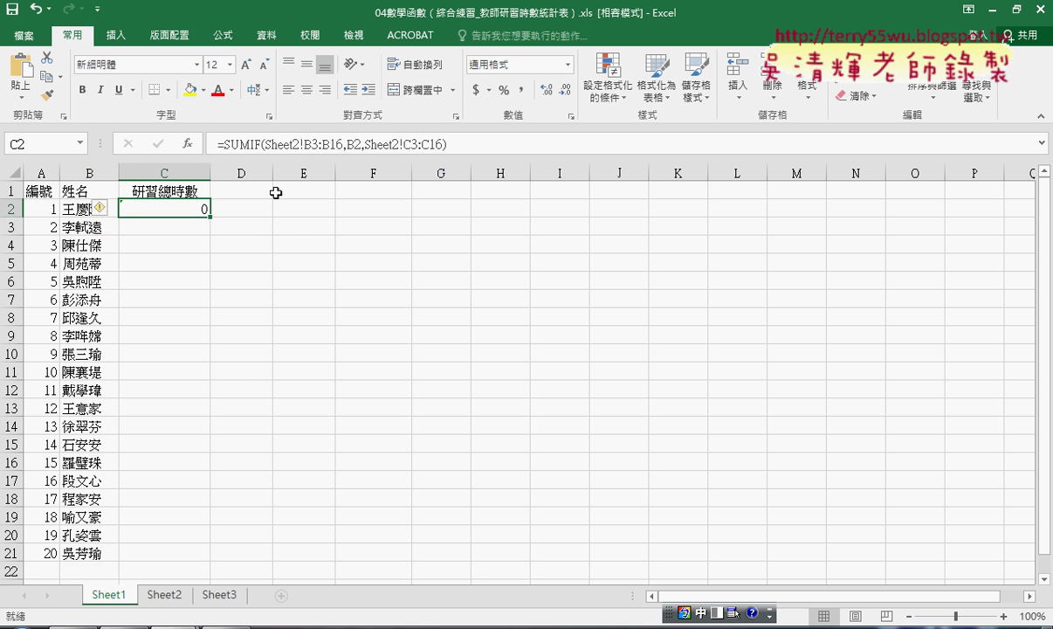
pyautogui.click(244, 144)
# Reopen C2's SUMIF arguments and add $ before rows 3 and 16 in Range and Sum_range.
pyautogui.click(187, 144)
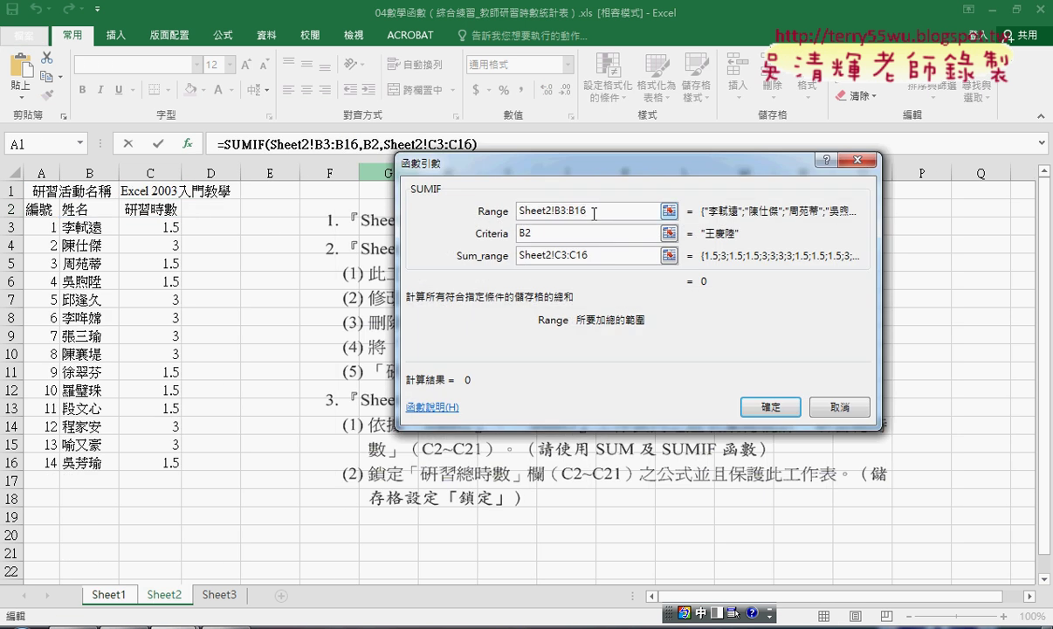
pyautogui.moveTo(594, 213); pyautogui.dragTo(560, 214)
pyautogui.click(560, 211)
pyautogui.write('$3:B')
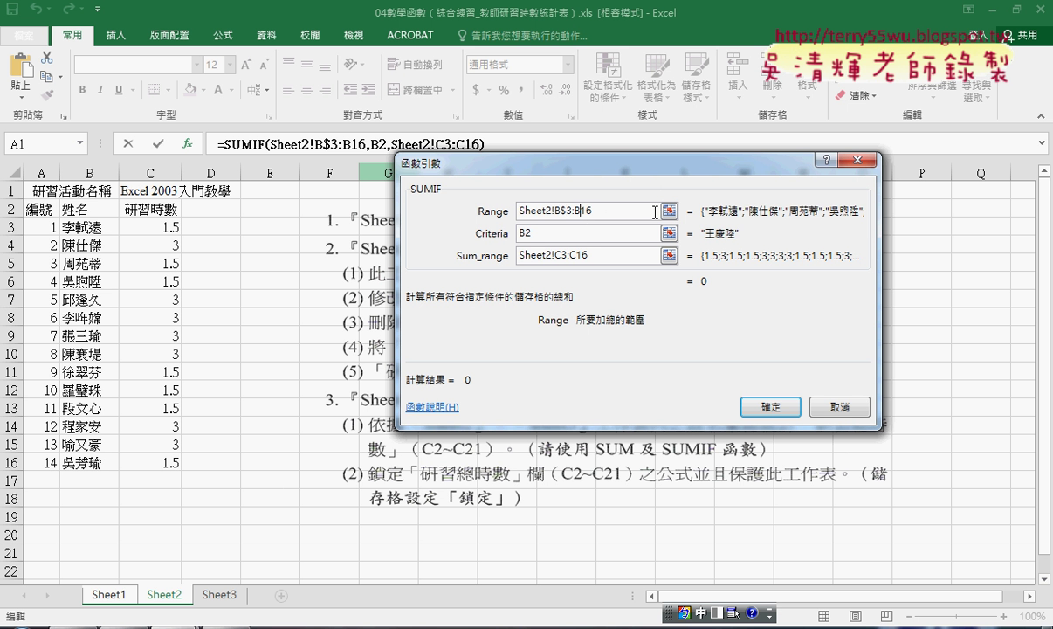
pyautogui.write('$')
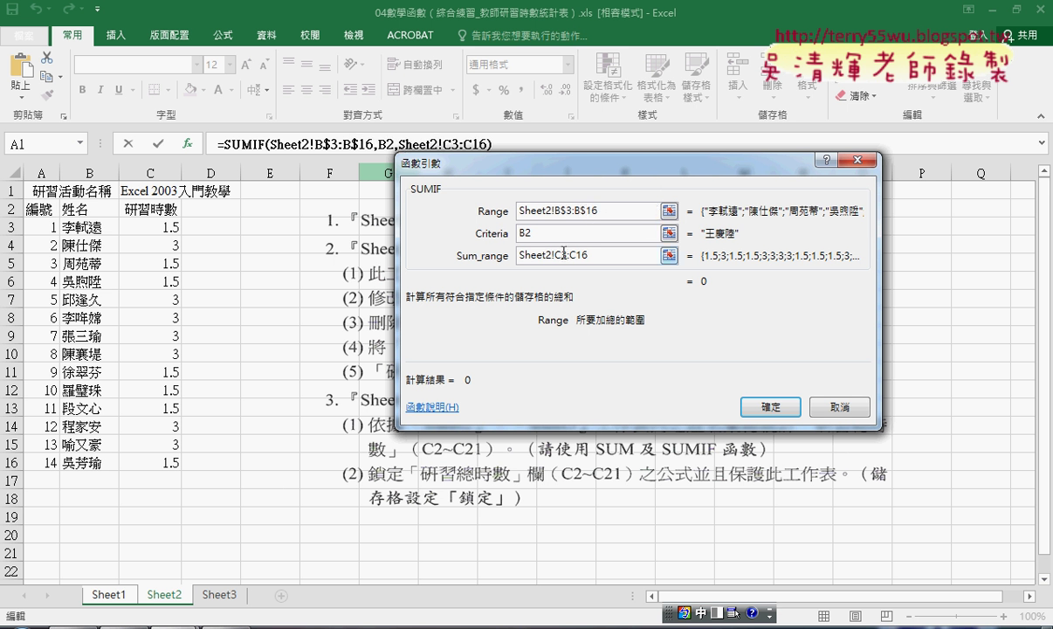
pyautogui.click(559, 255)
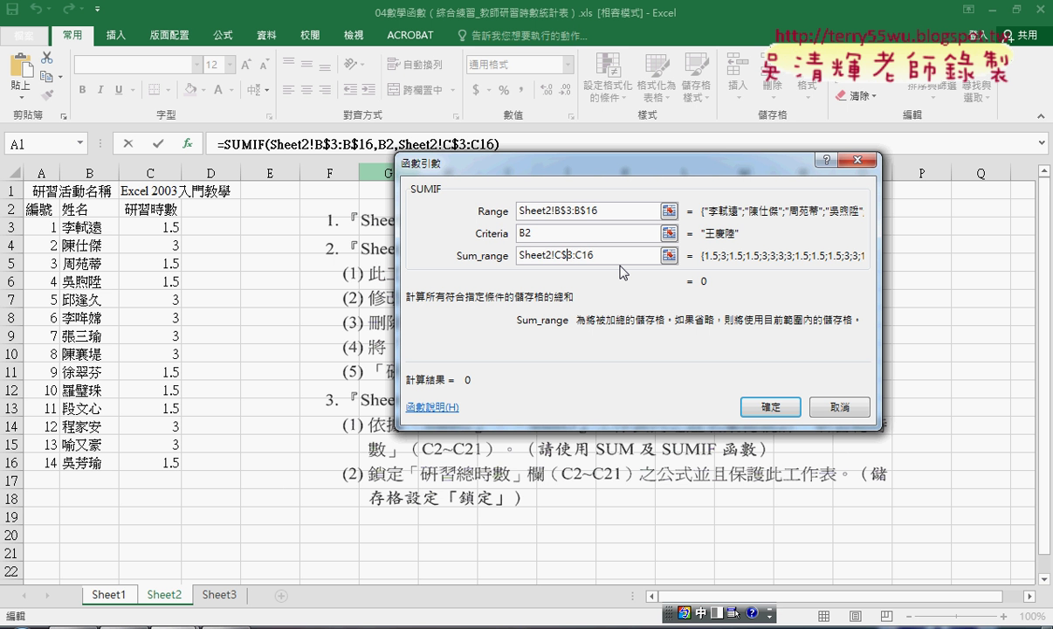
pyautogui.write('$')
pyautogui.press('Right')
pyautogui.press('Right')
pyautogui.press('Right')
pyautogui.write('$')
pyautogui.click(777, 409)
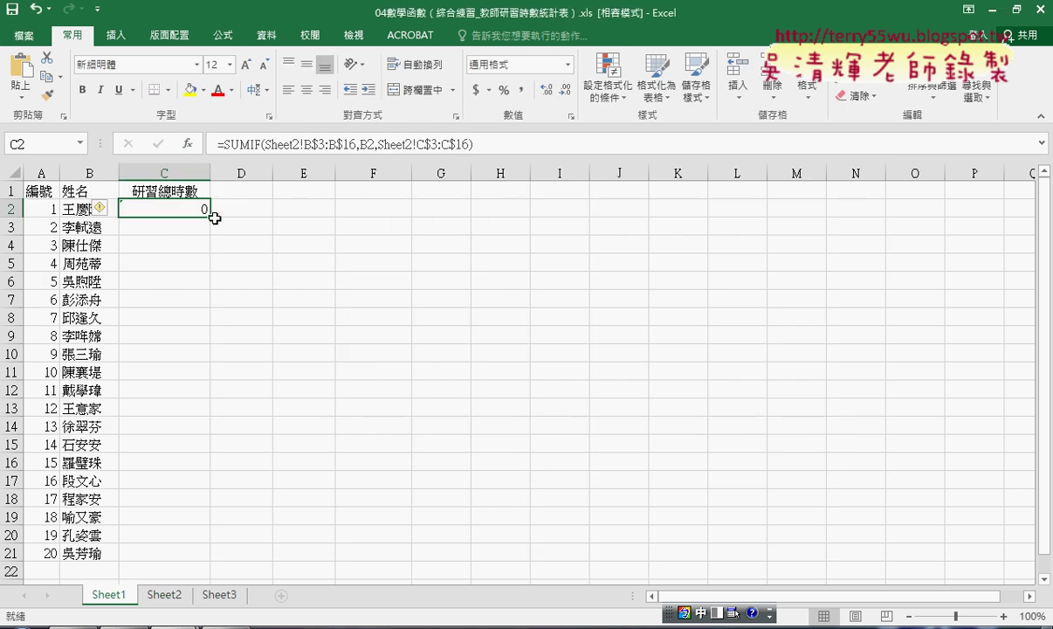
# Fill C2's SUMIF down to C21 and compare the copied formulas in C3 and C2.
pyautogui.moveTo(214, 218); pyautogui.dragTo(206, 561)
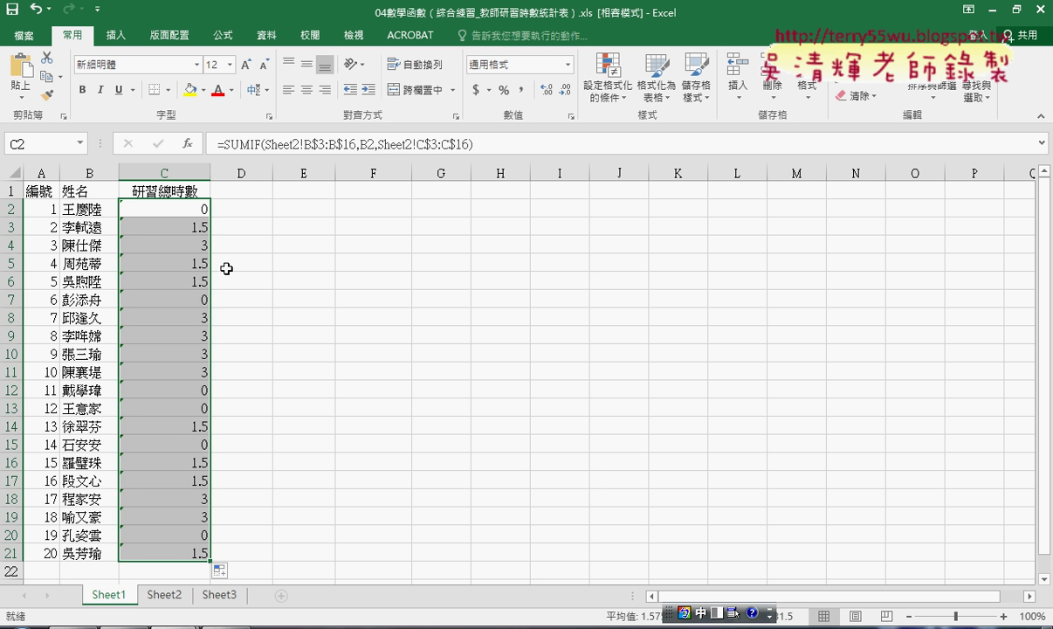
pyautogui.click(171, 227)
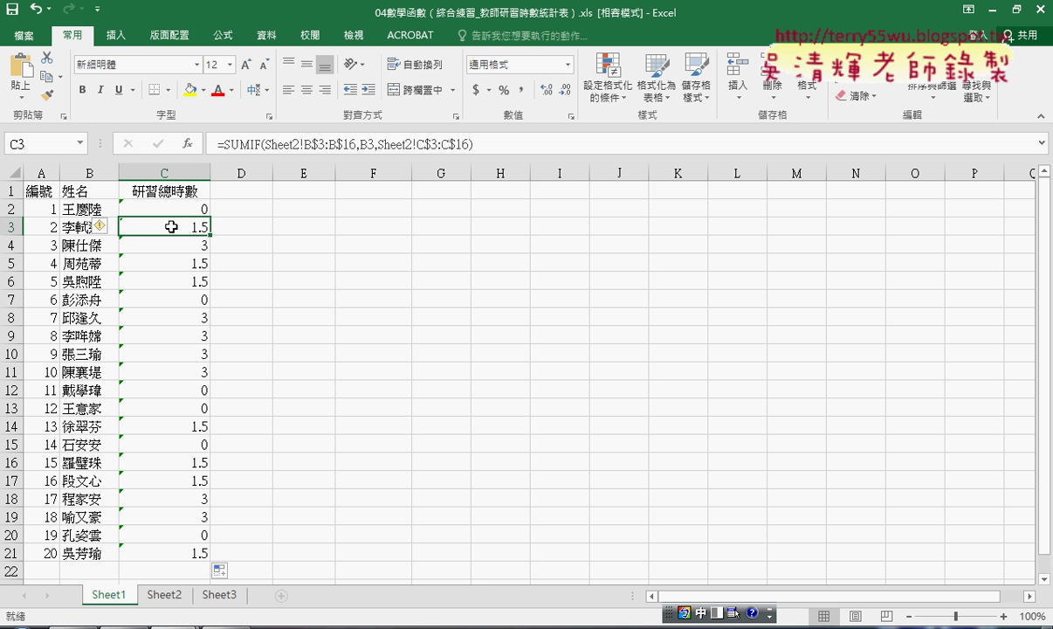
pyautogui.click(194, 211)
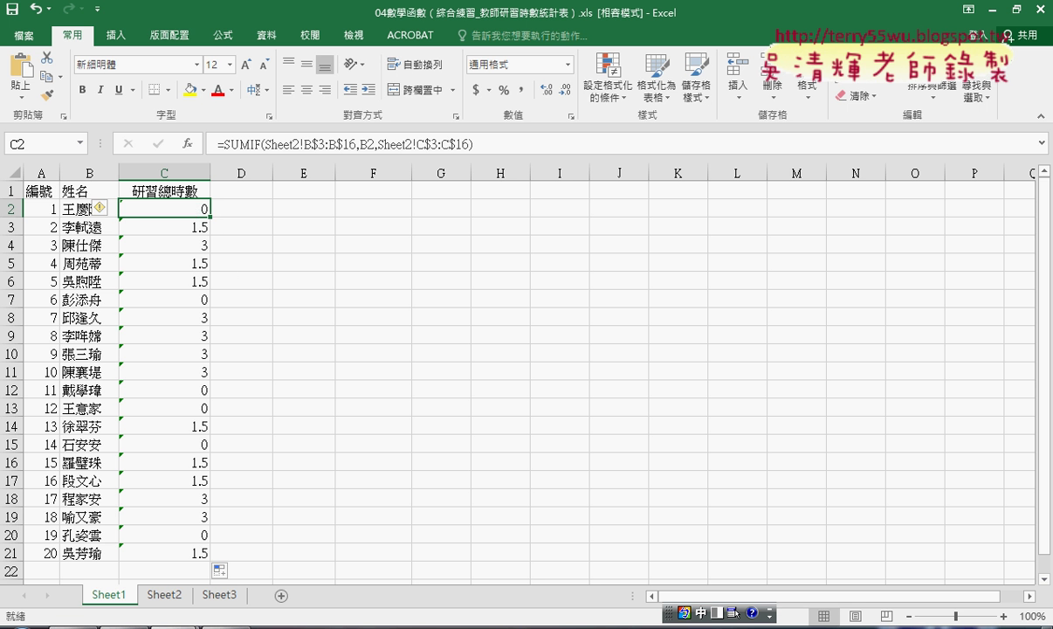
pyautogui.moveTo(197, 624)
pyautogui.moveTo(124, 624)
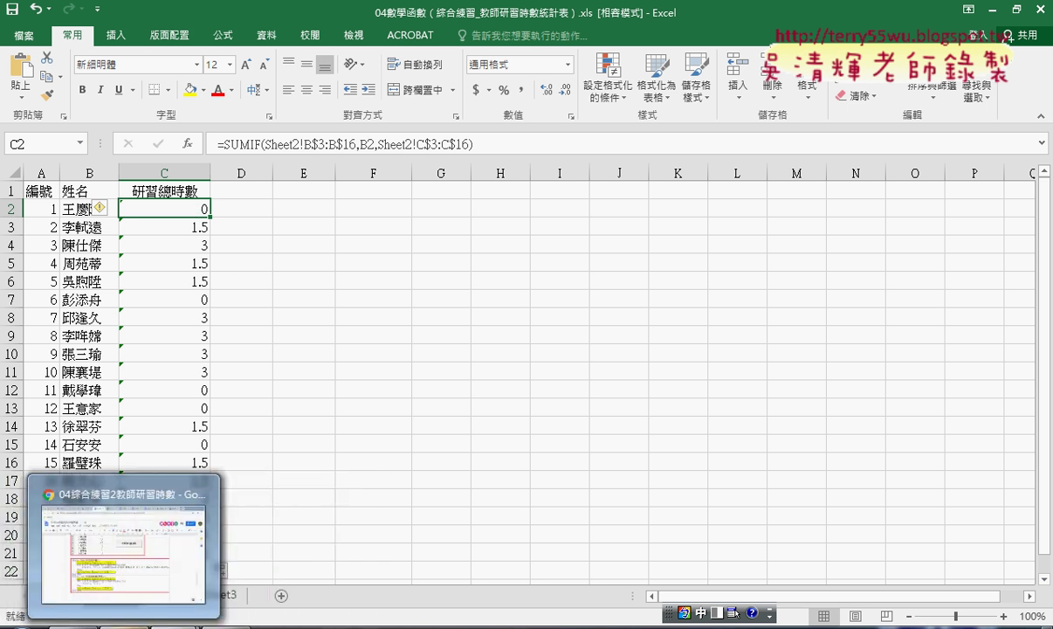
pyautogui.click(113, 581)
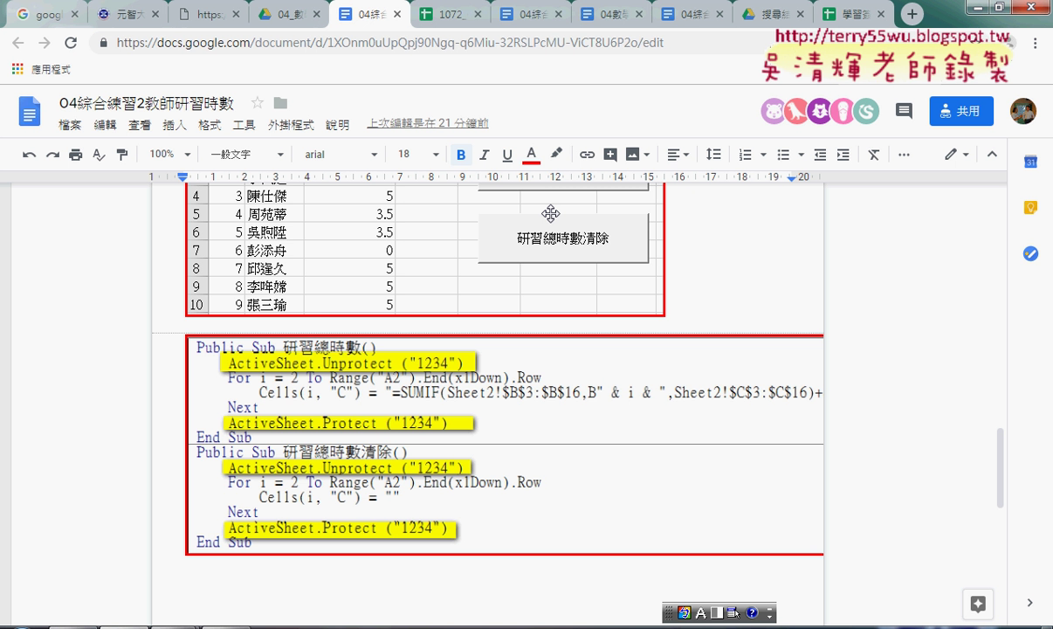
pyautogui.click(851, 11)
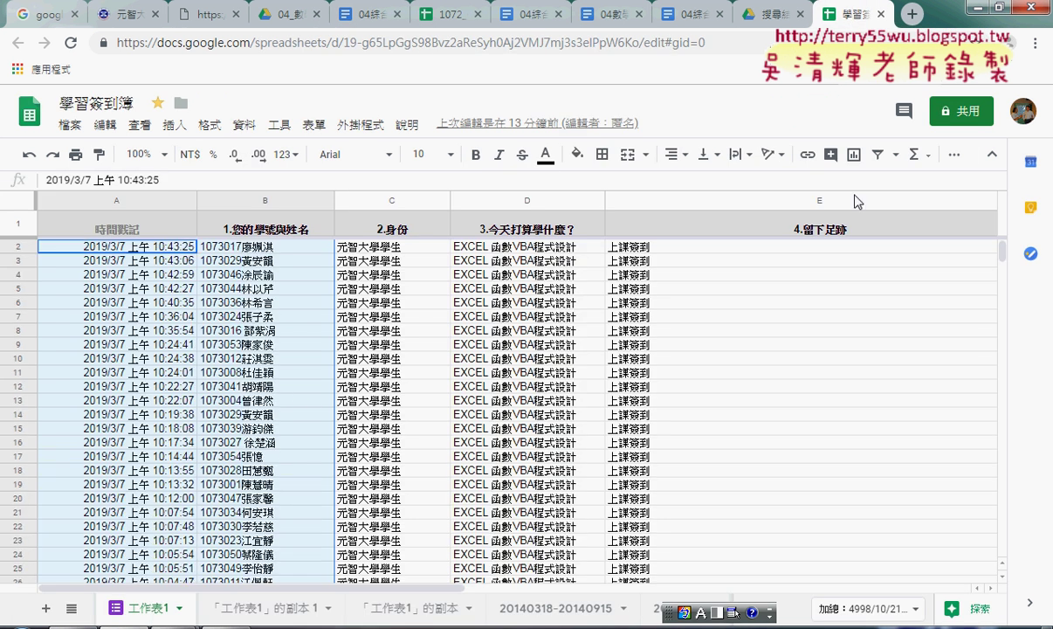
pyautogui.click(454, 14)
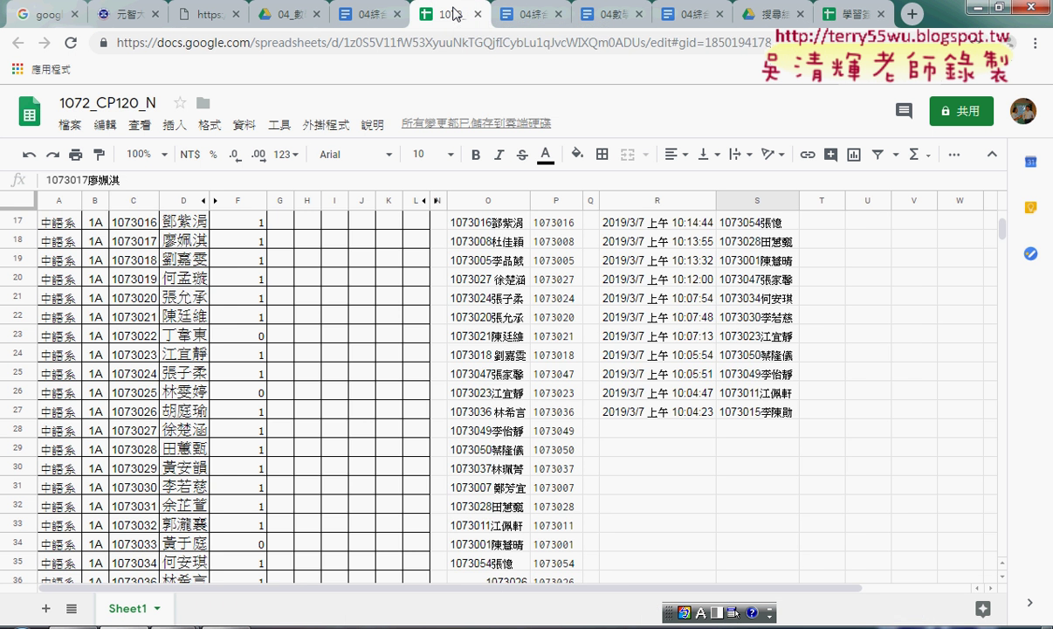
pyautogui.scroll(5, 690, 417)
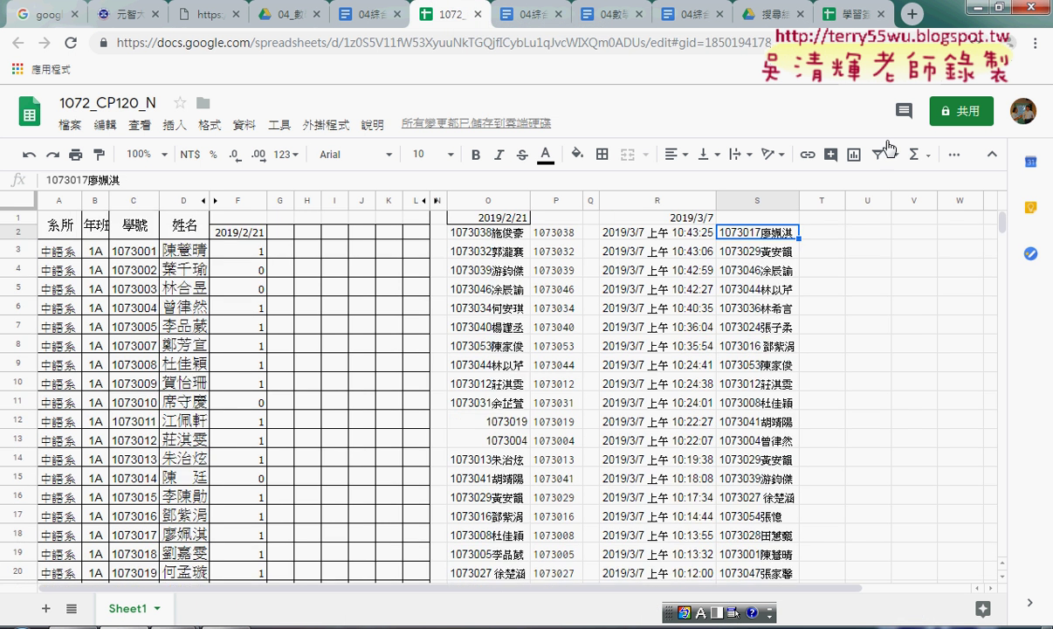
pyautogui.hotkey('alt', 'Tab')
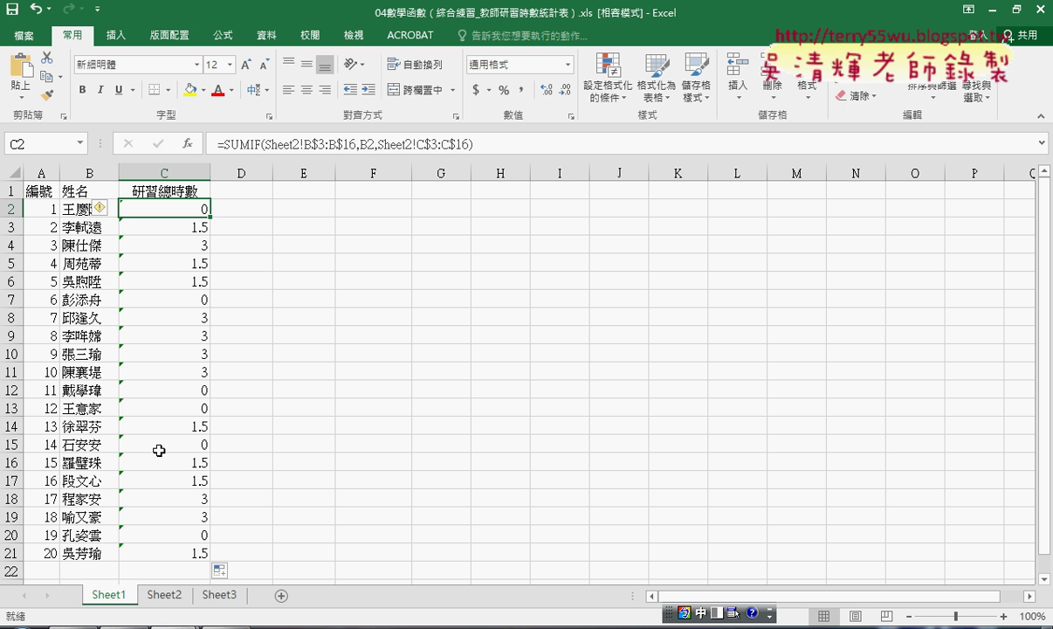
# Check Sheet2 and Sheet3, then return to Sheet1.
pyautogui.click(167, 601)
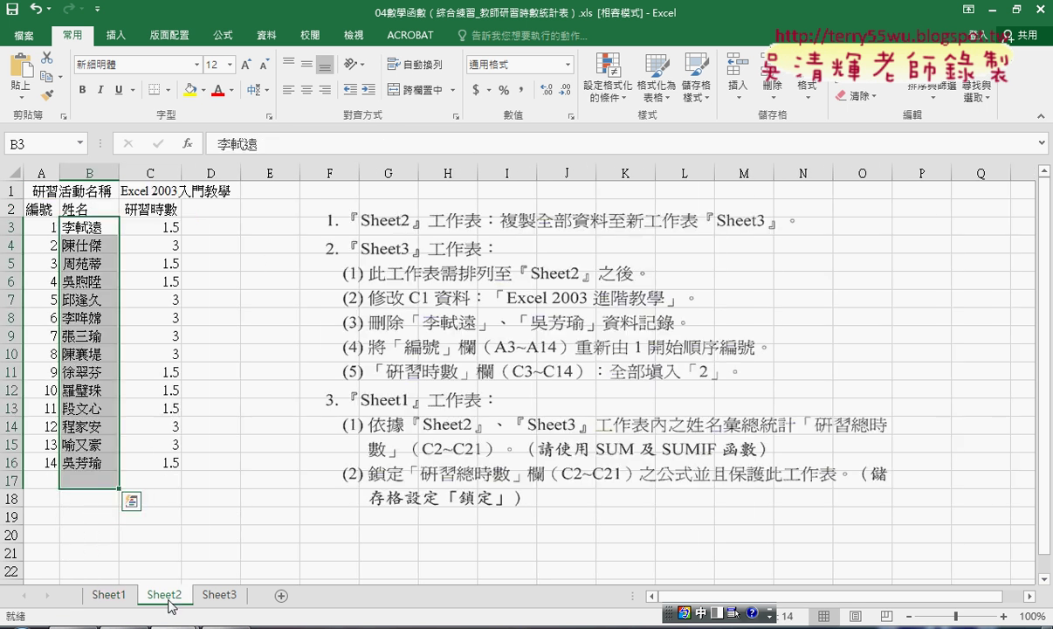
pyautogui.click(219, 594)
pyautogui.click(111, 596)
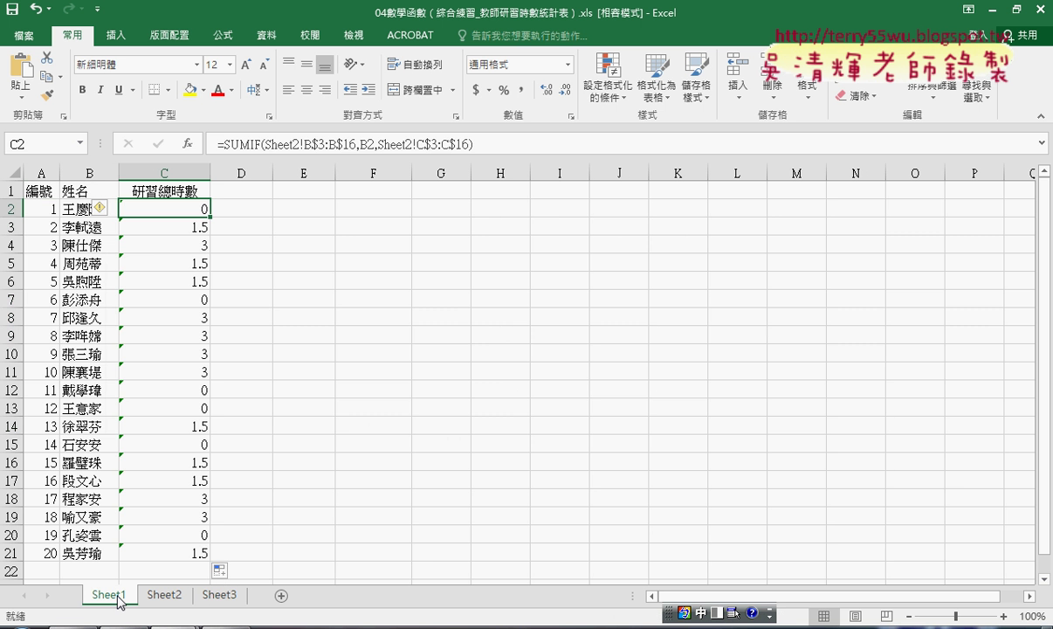
# Inspect C2's SUMIF formula in the formula bar without changing it, then reselect C2.
pyautogui.click(464, 144)
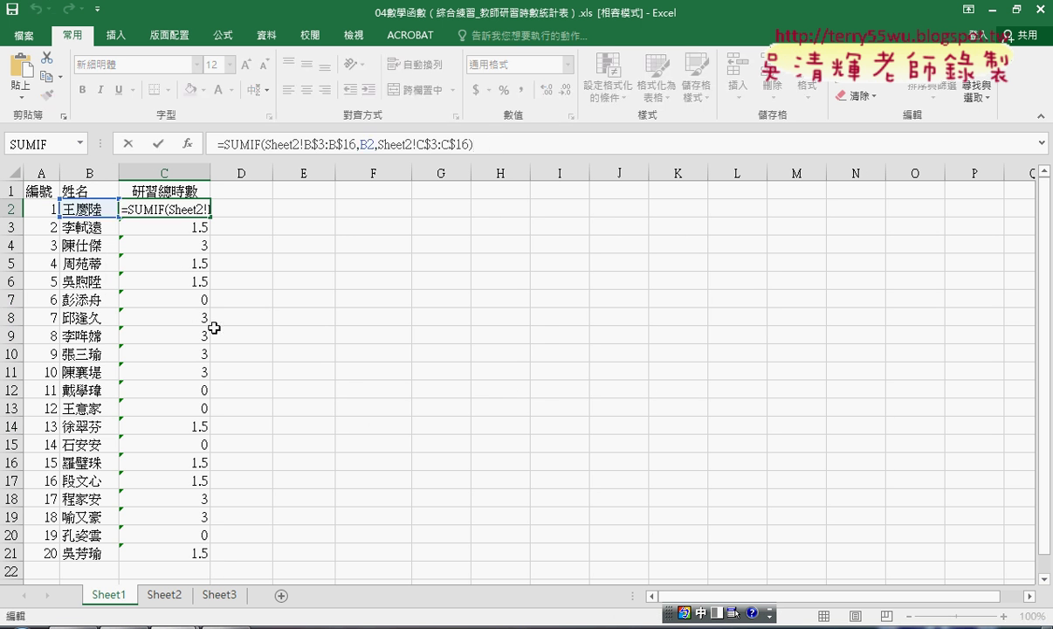
pyautogui.click(471, 145)
pyautogui.moveTo(224, 144); pyautogui.dragTo(494, 147)
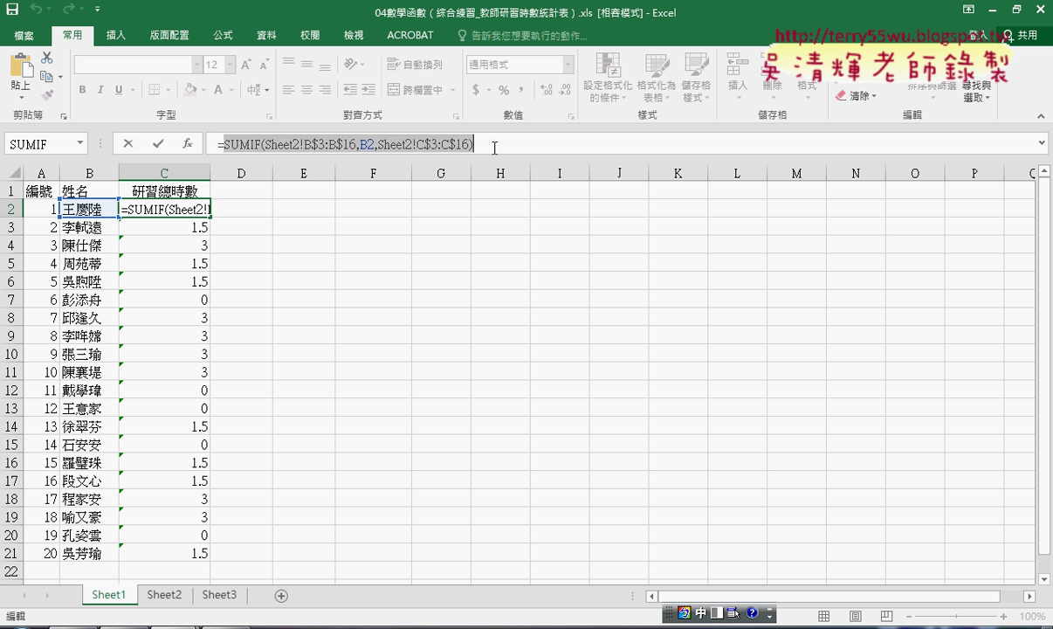
pyautogui.click(128, 144)
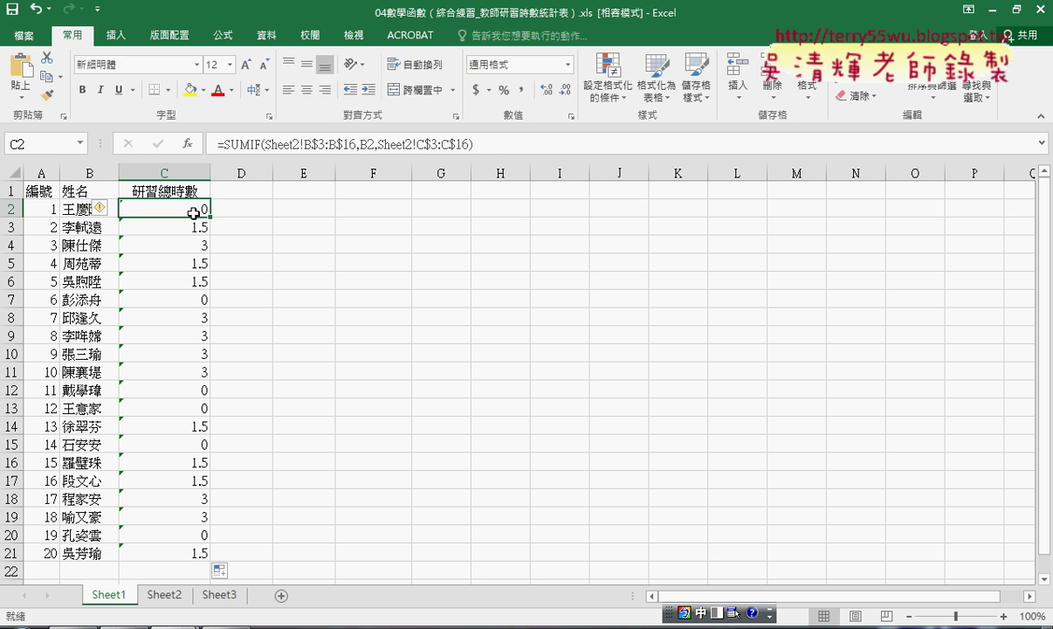
pyautogui.click(261, 209)
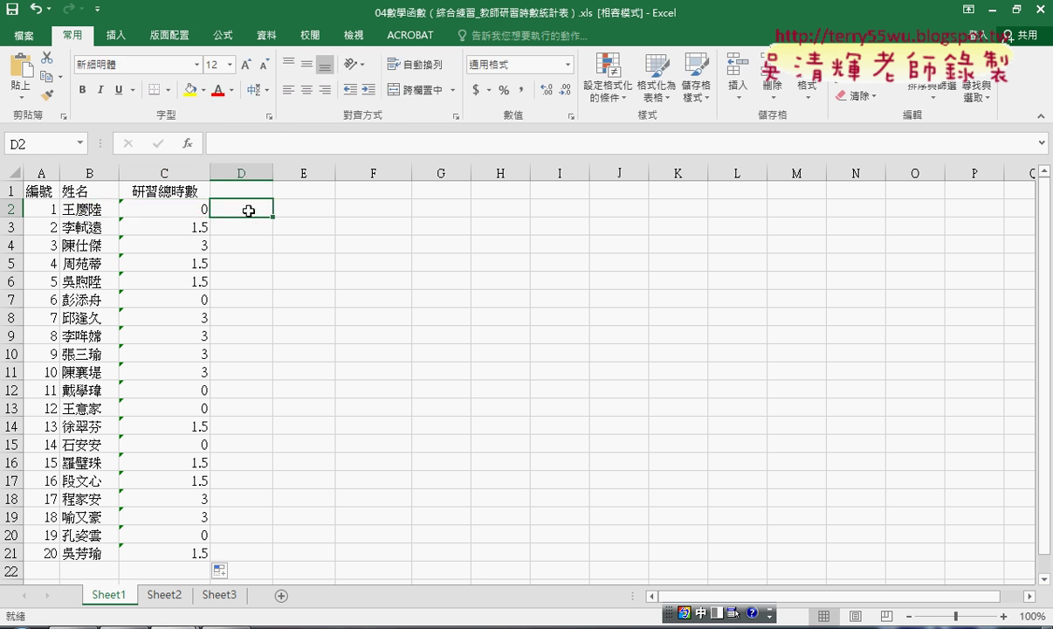
pyautogui.click(305, 210)
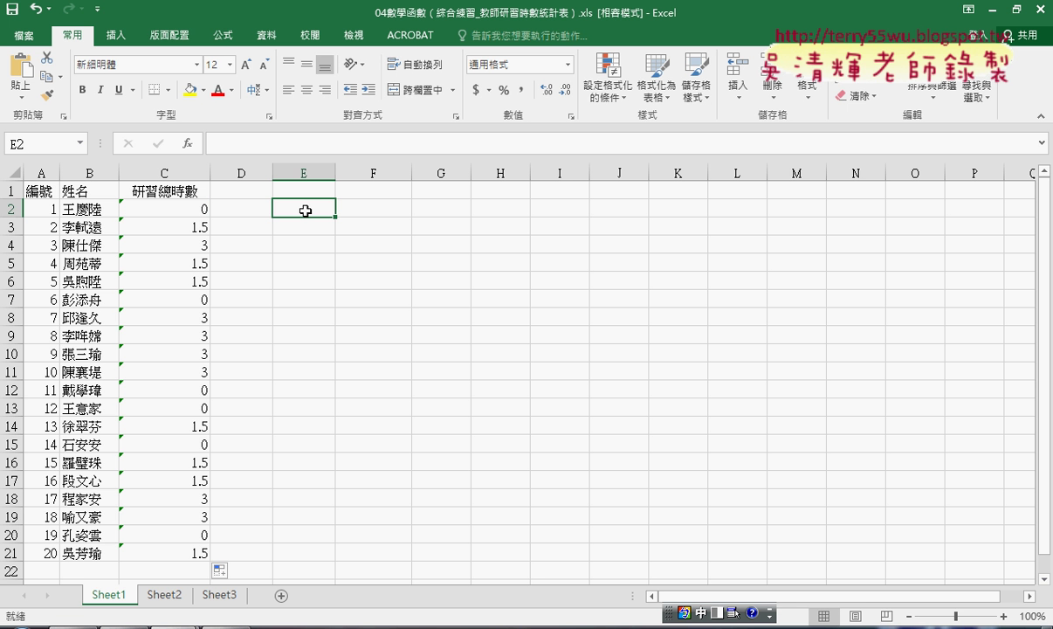
pyautogui.click(183, 211)
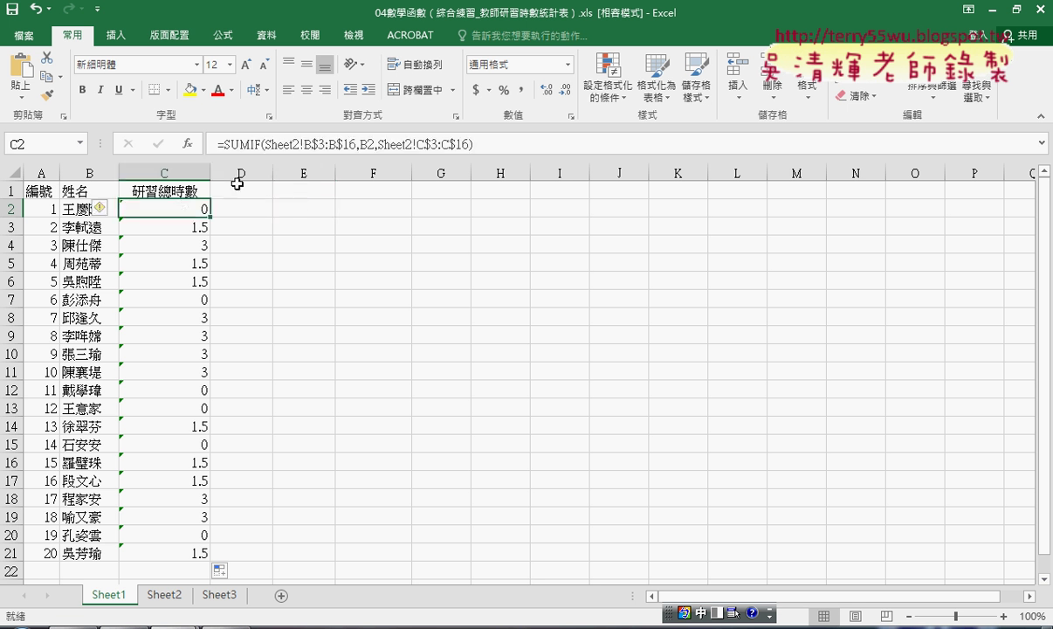
# Append + and a copied duplicate of the Sheet2 SUMIF to C2's formula.
pyautogui.click(481, 144)
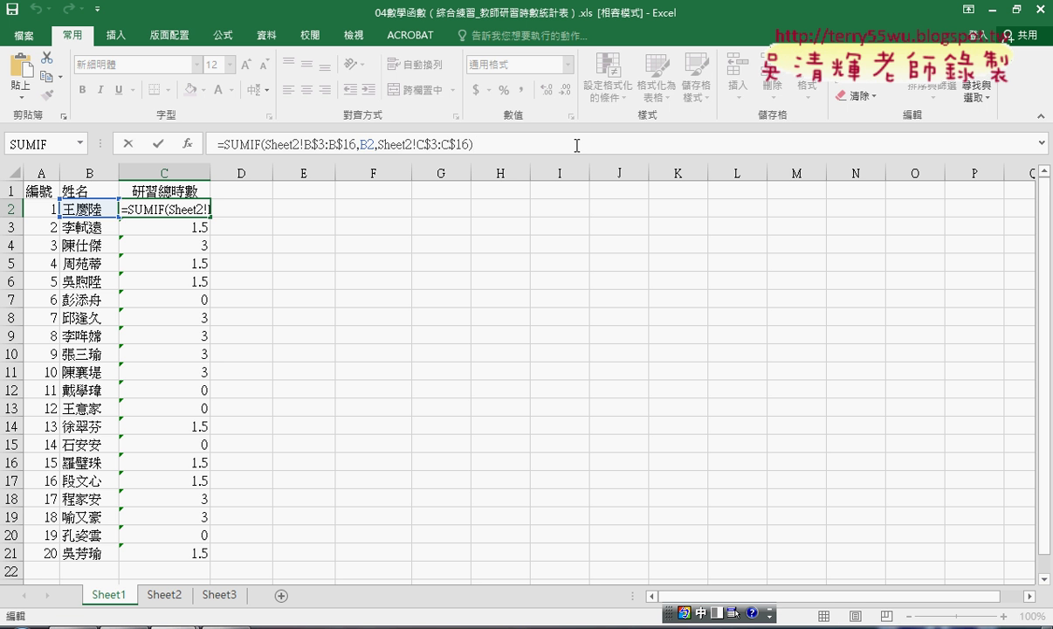
pyautogui.write('+')
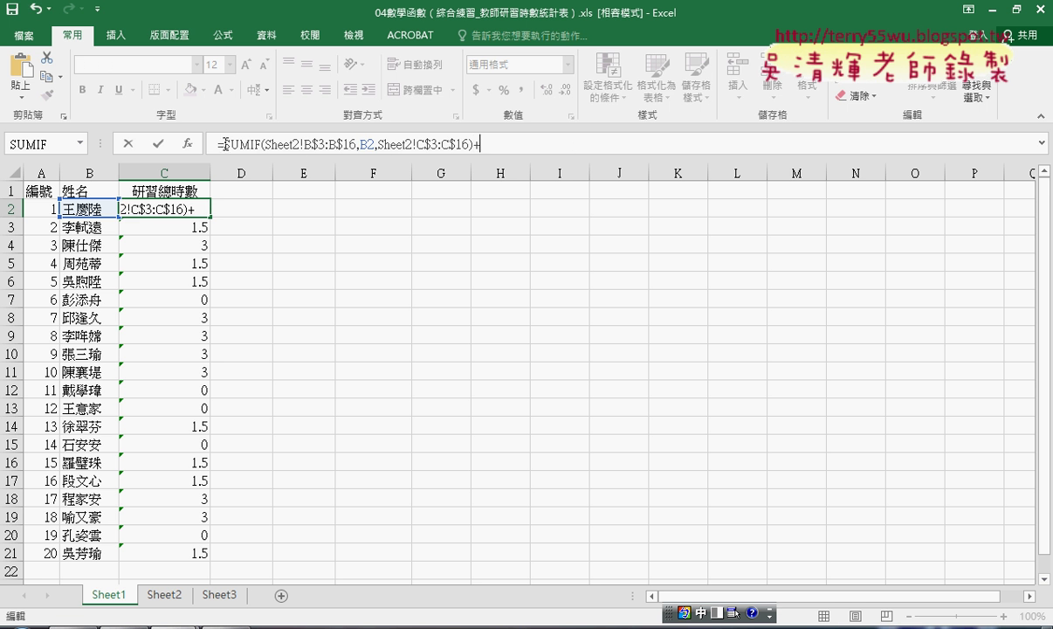
pyautogui.moveTo(223, 144); pyautogui.dragTo(450, 144)
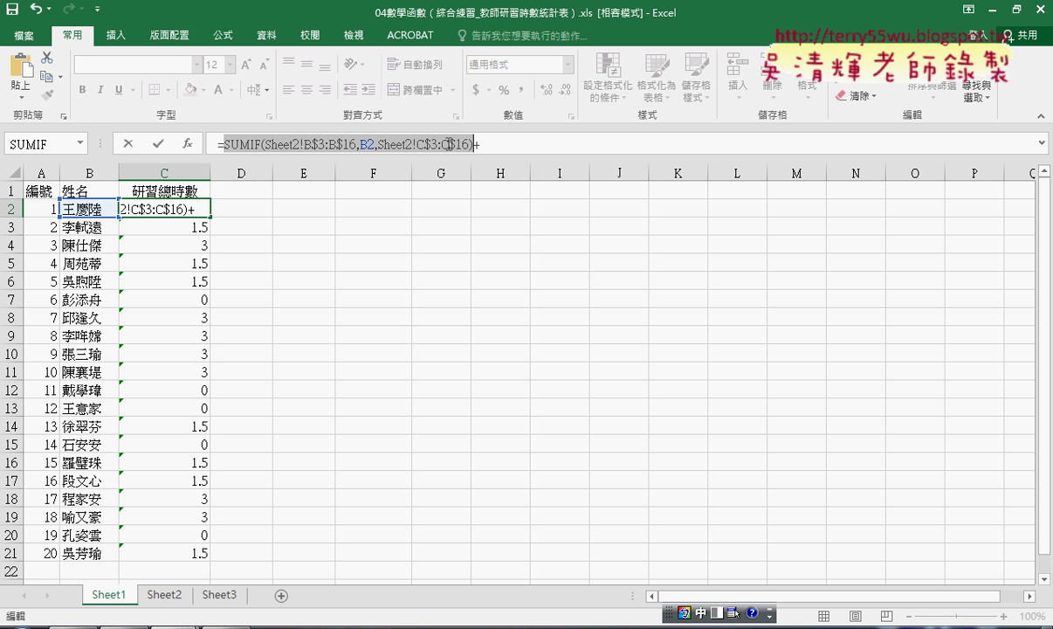
pyautogui.rightClick(450, 146)
pyautogui.click(461, 177)
pyautogui.click(474, 144)
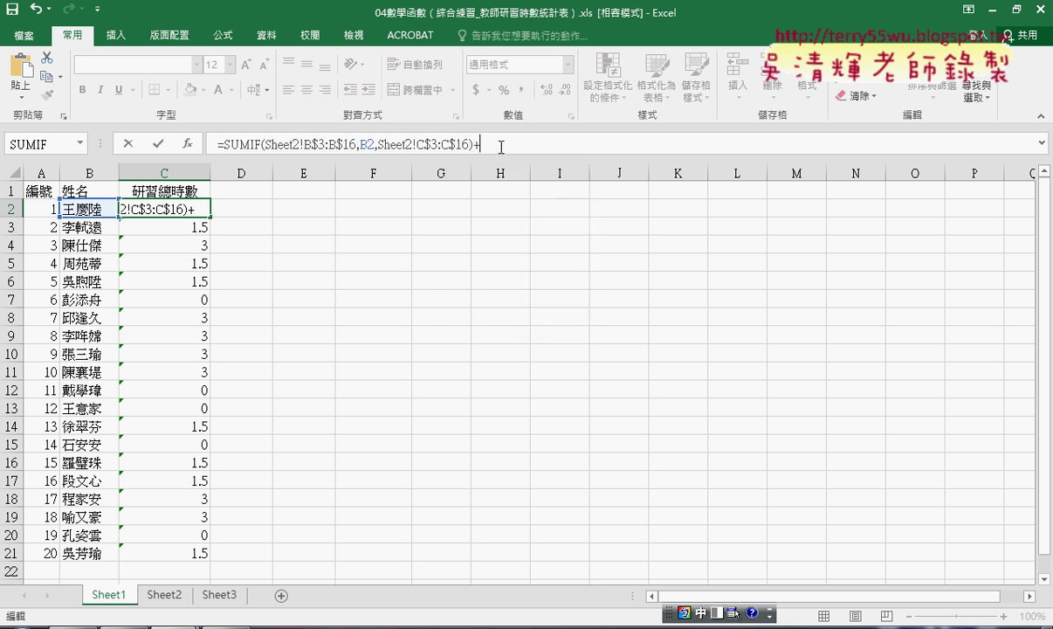
pyautogui.rightClick(502, 148)
pyautogui.click(535, 220)
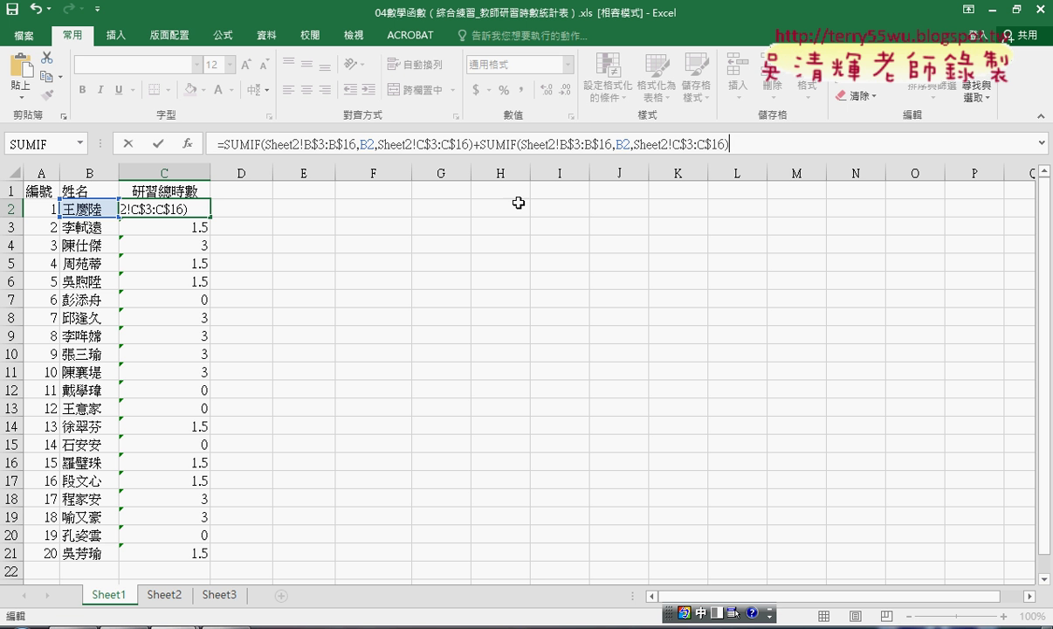
pyautogui.click(552, 144)
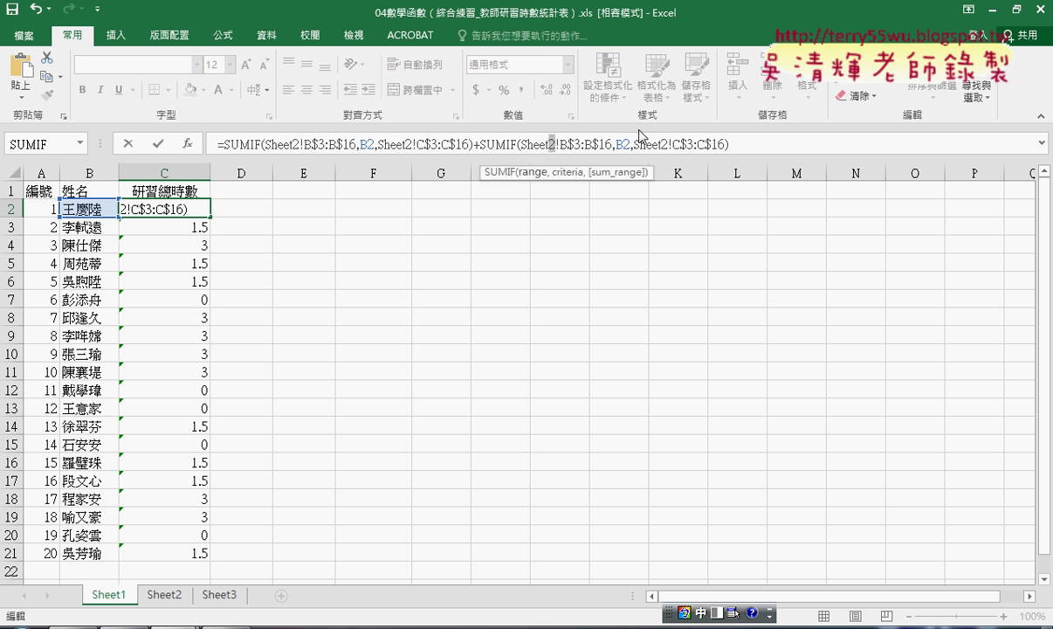
# Change the second SUMIF to Sheet3!B$3:B$14 and Sheet3!C$3:C$14, then compare both SUMIFs.
pyautogui.press('BackSpace')
pyautogui.write('3')
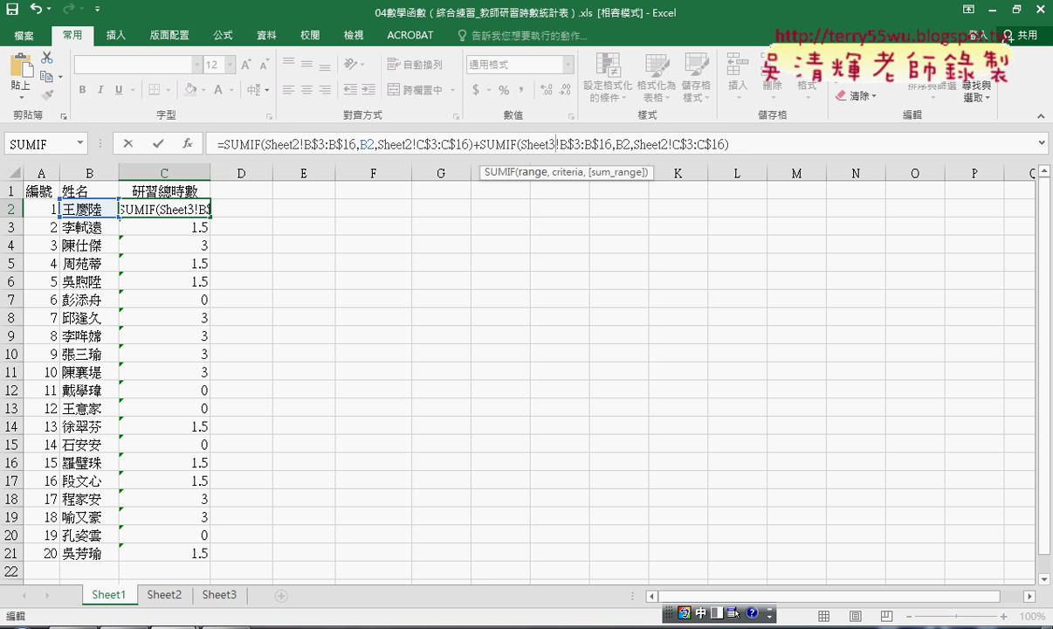
pyautogui.click(668, 145)
pyautogui.write('3')
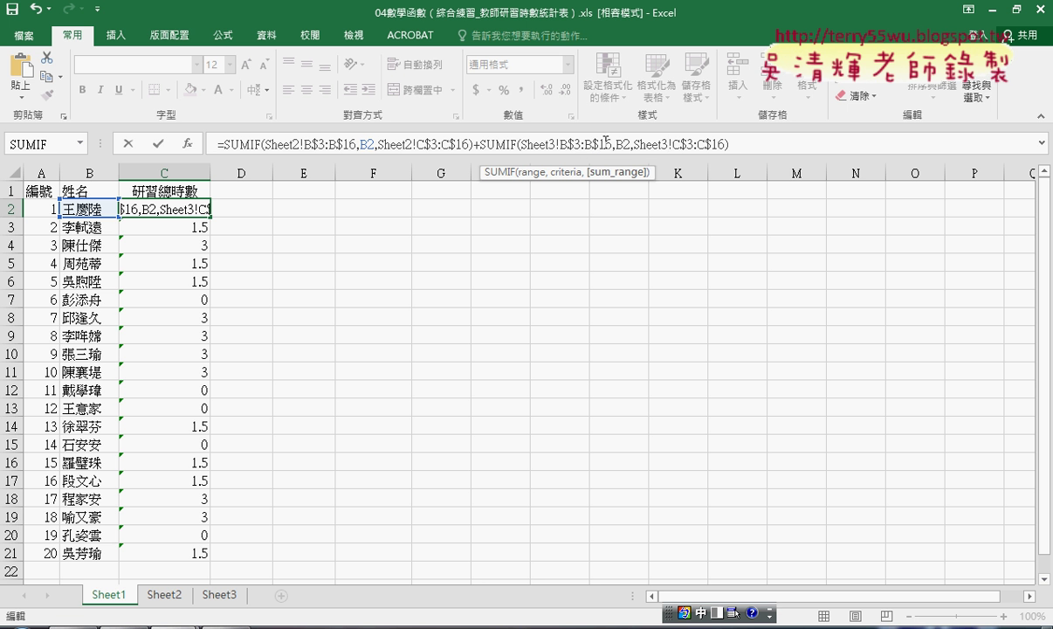
pyautogui.moveTo(605, 143); pyautogui.dragTo(613, 143)
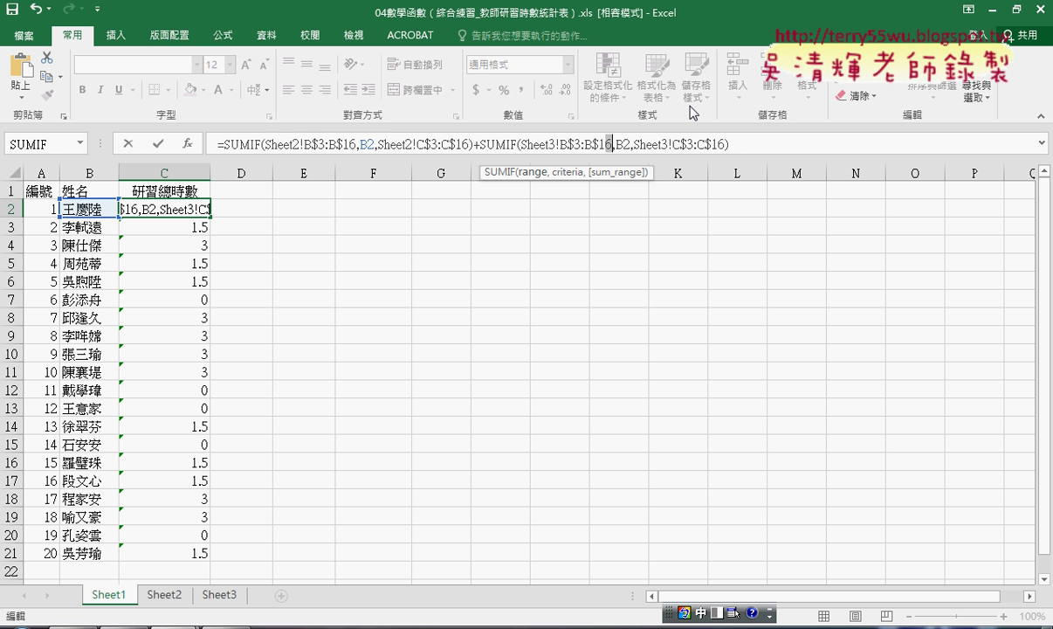
pyautogui.write('4')
pyautogui.moveTo(717, 143); pyautogui.dragTo(723, 143)
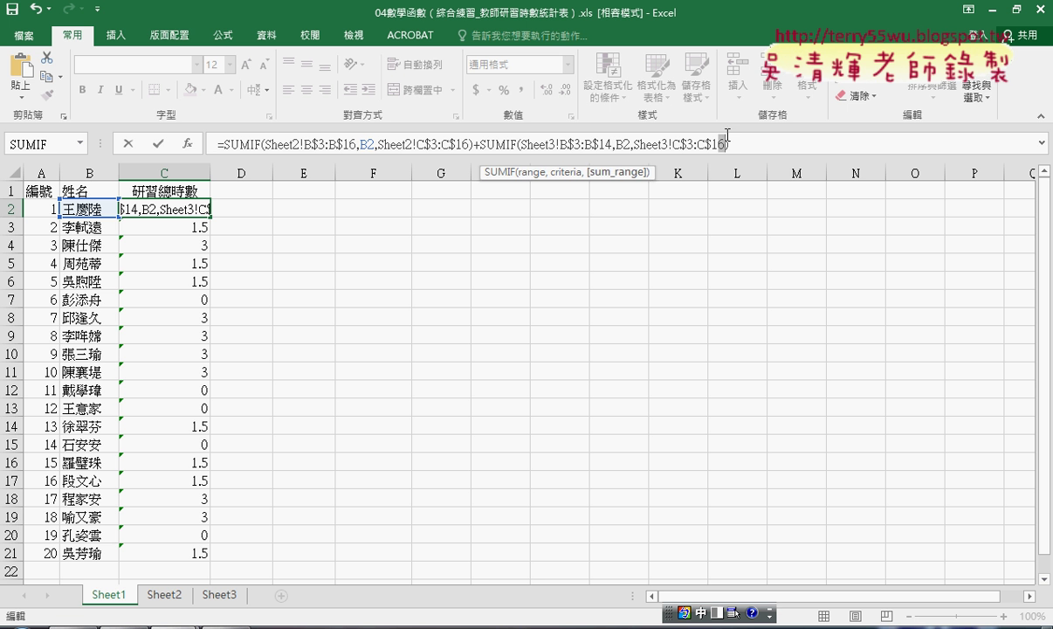
pyautogui.write('4')
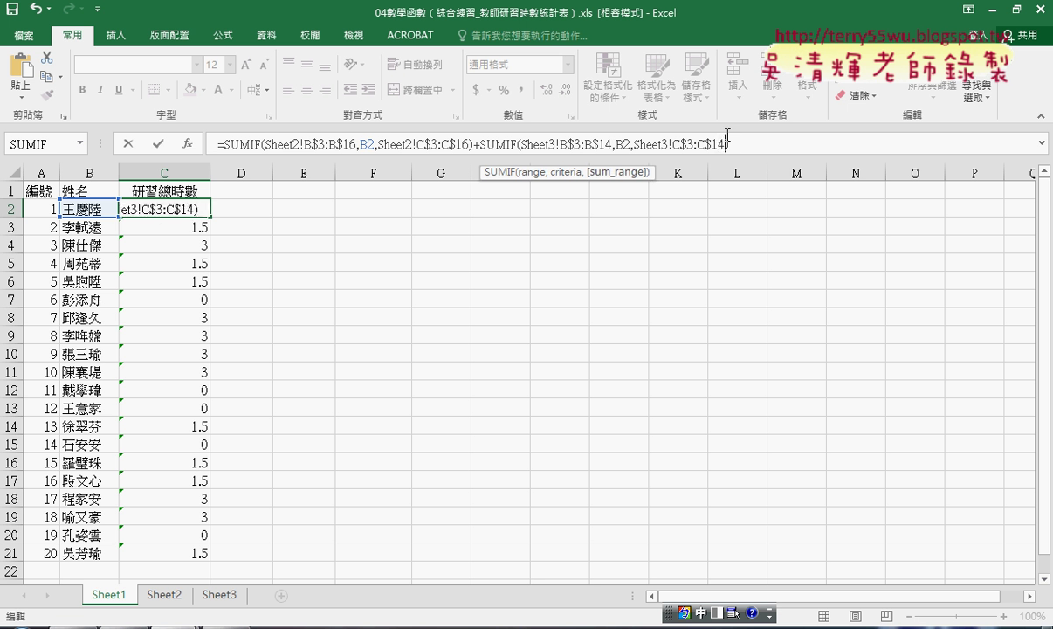
pyautogui.moveTo(743, 143); pyautogui.dragTo(482, 143)
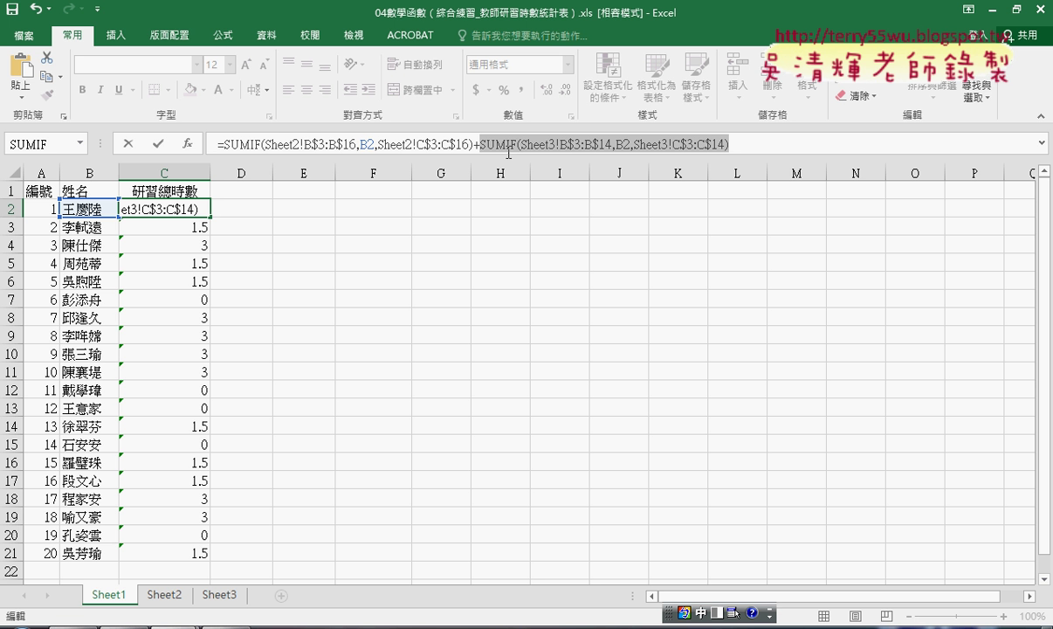
pyautogui.moveTo(224, 144); pyautogui.dragTo(730, 145)
# Commit C2's combined Sheet2+Sheet3 formula and fill it down to C21.
pyautogui.click(482, 144)
pyautogui.click(152, 142)
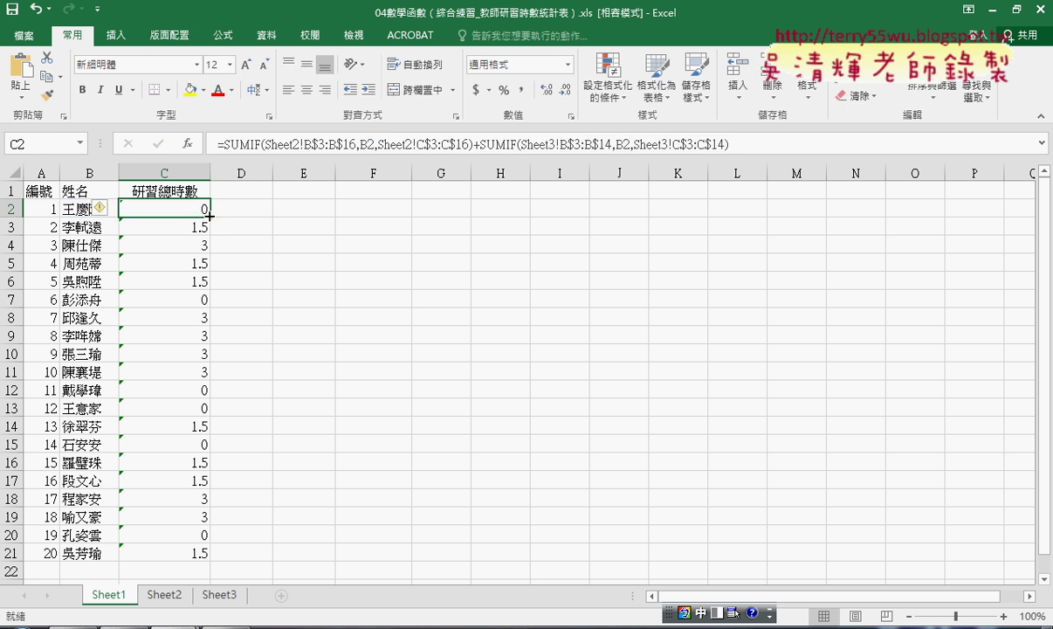
pyautogui.moveTo(209, 218); pyautogui.dragTo(225, 557)
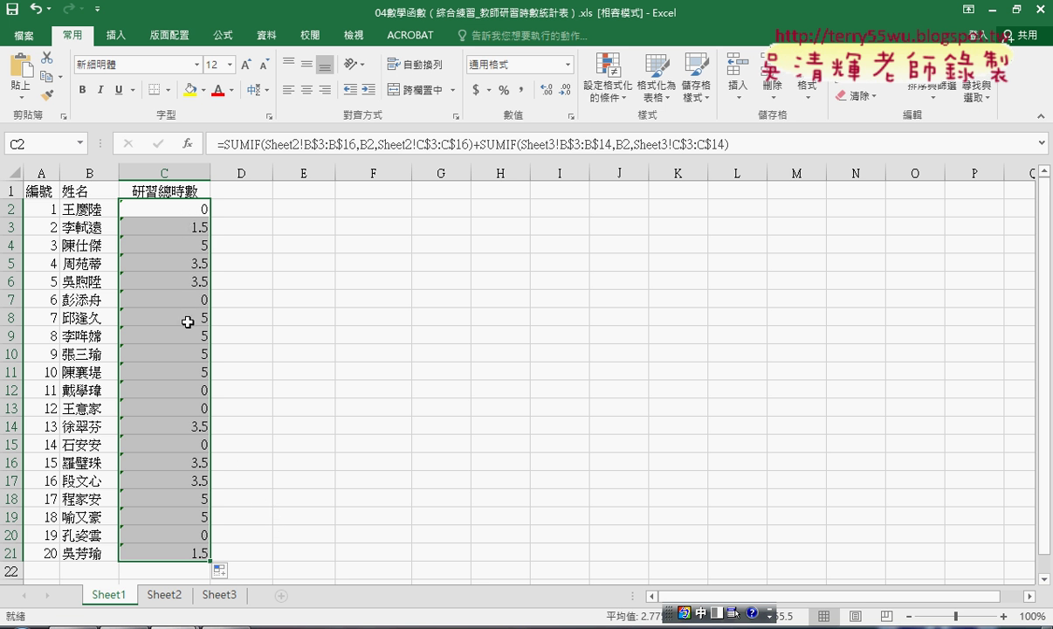
pyautogui.click(307, 374)
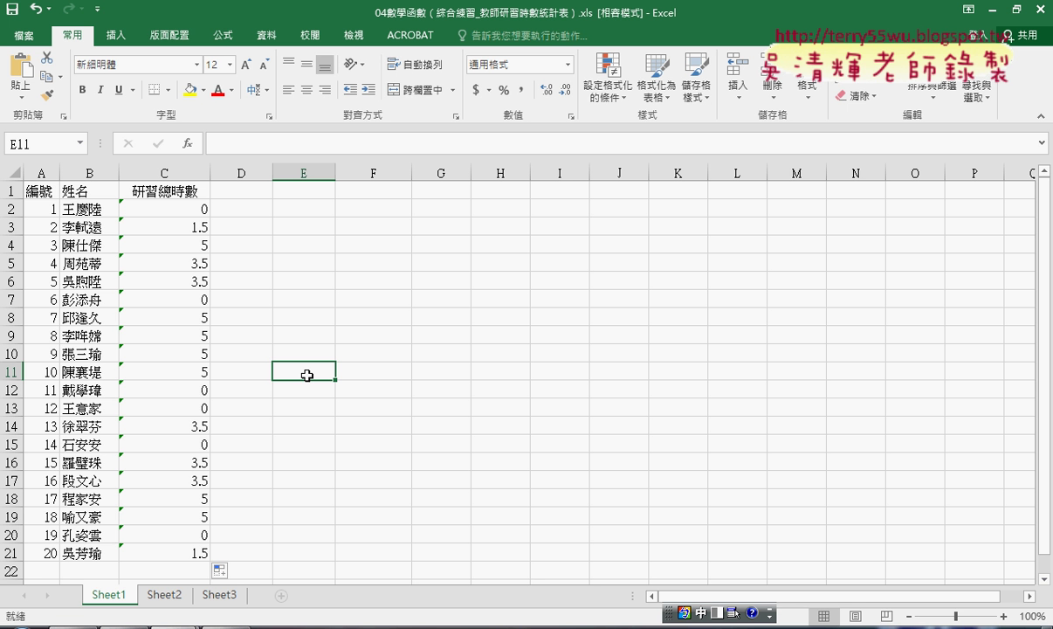